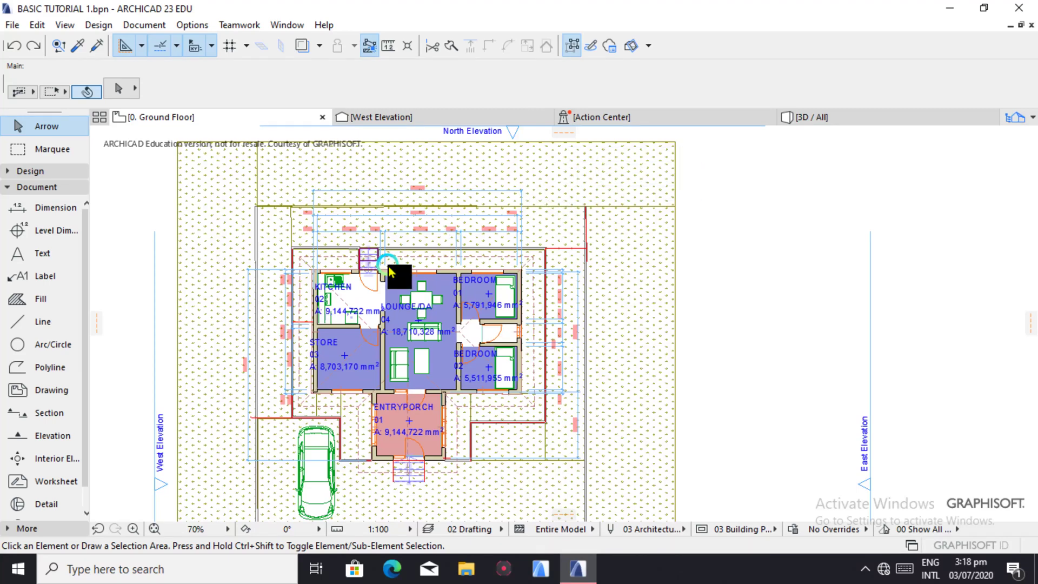
Draw elevation marker E-06 along a line below the ground floor plan, facing the house.
{"action": "scroll", "coordinate": [243, 418], "scroll_direction": "down", "scroll_amount": 6}
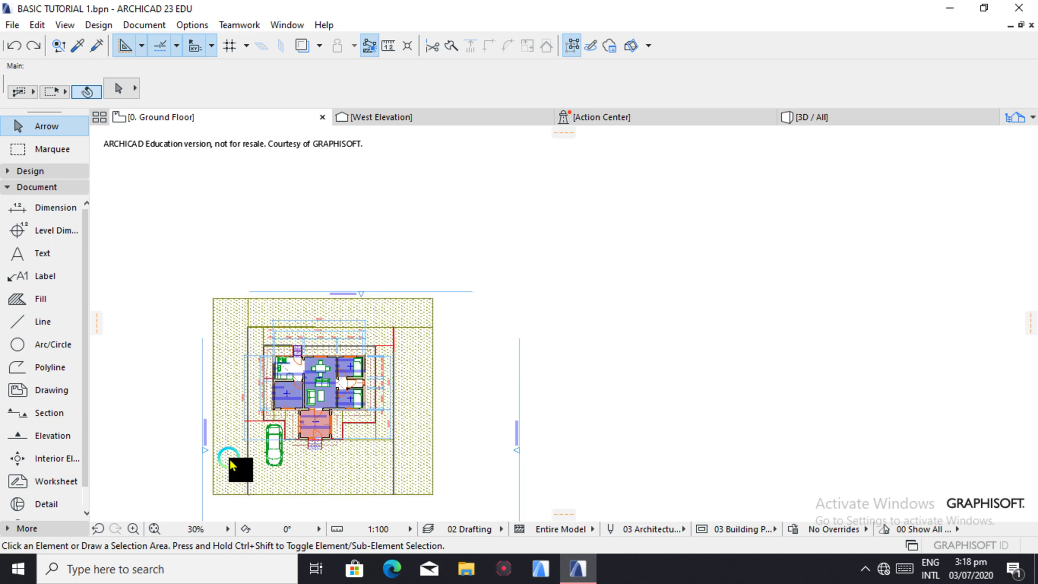
{"action": "scroll", "coordinate": [228, 497], "scroll_direction": "up", "scroll_amount": 4}
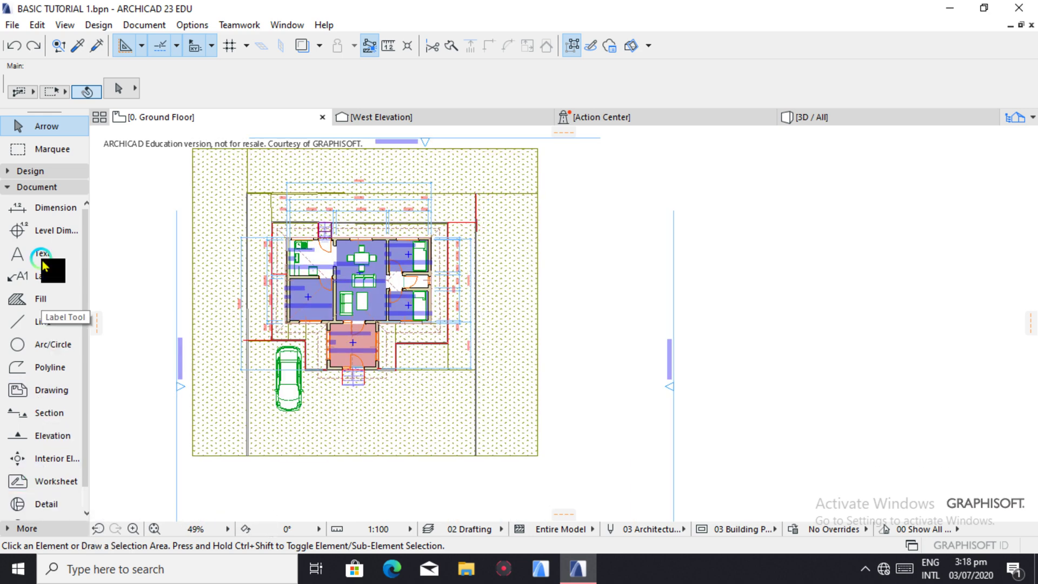
{"action": "left_click", "coordinate": [41, 169]}
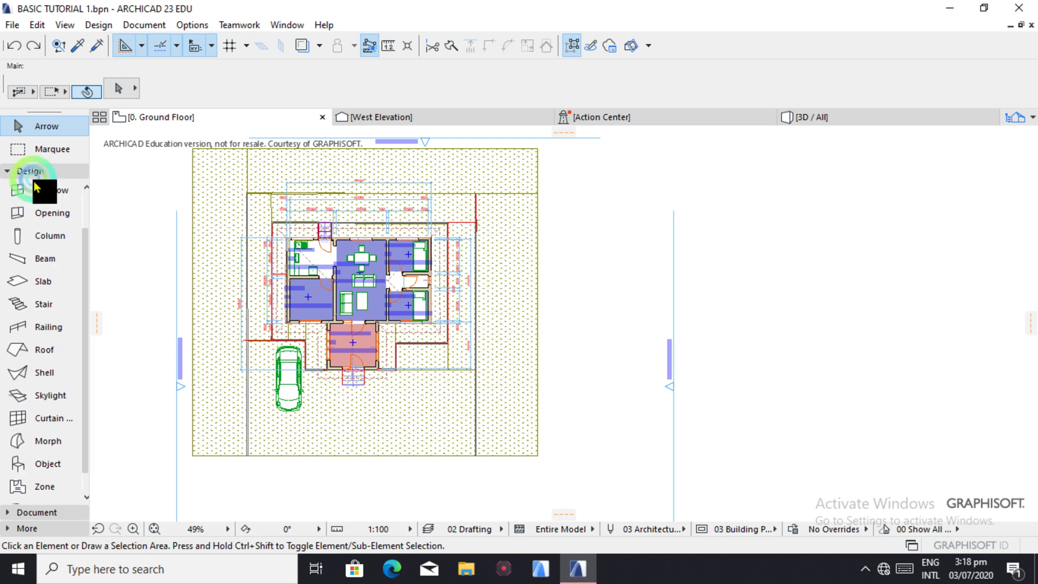
{"action": "left_click", "coordinate": [28, 513]}
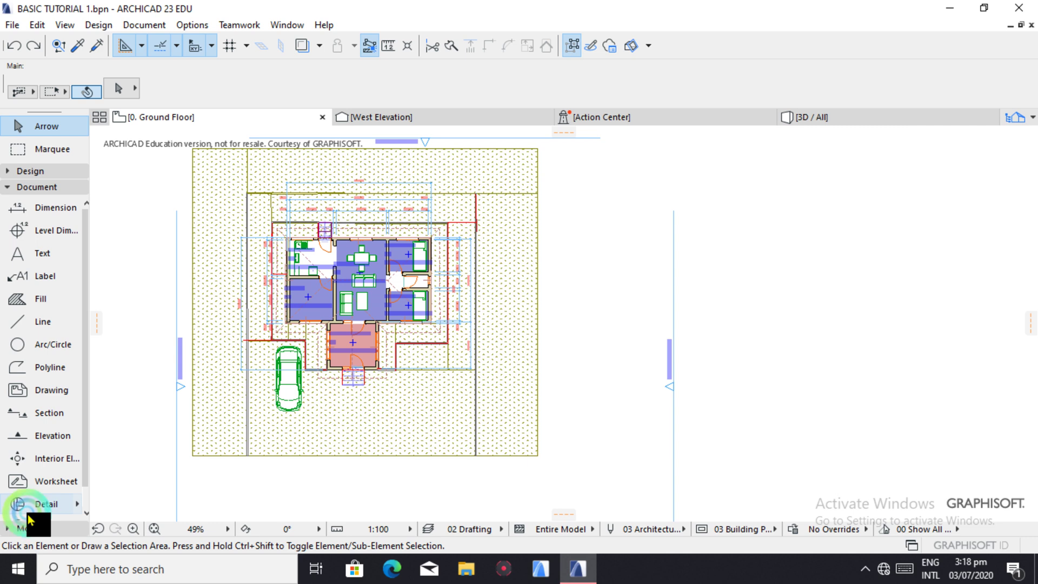
{"action": "left_click", "coordinate": [47, 438]}
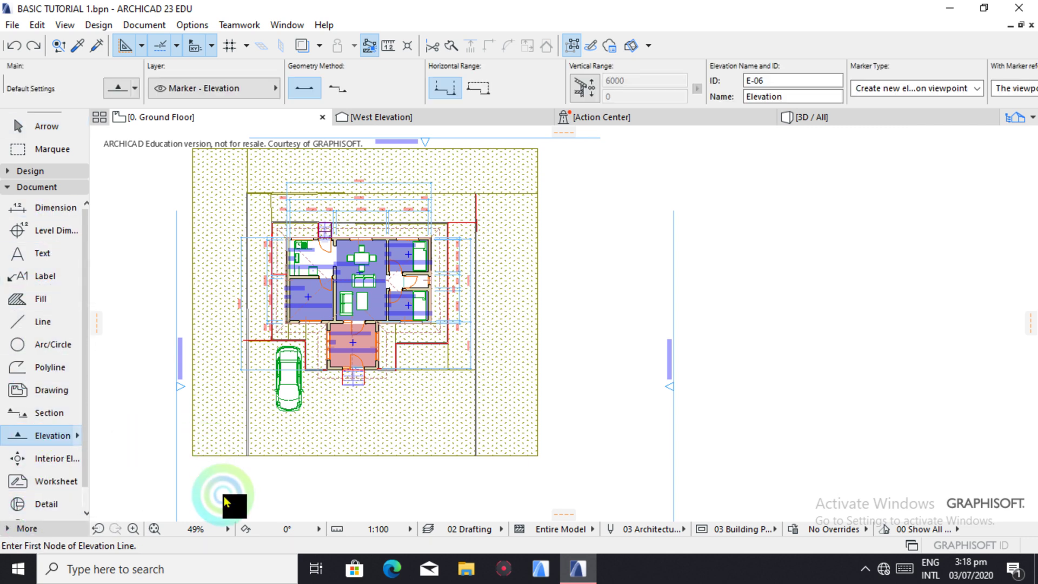
{"action": "left_click", "coordinate": [155, 491]}
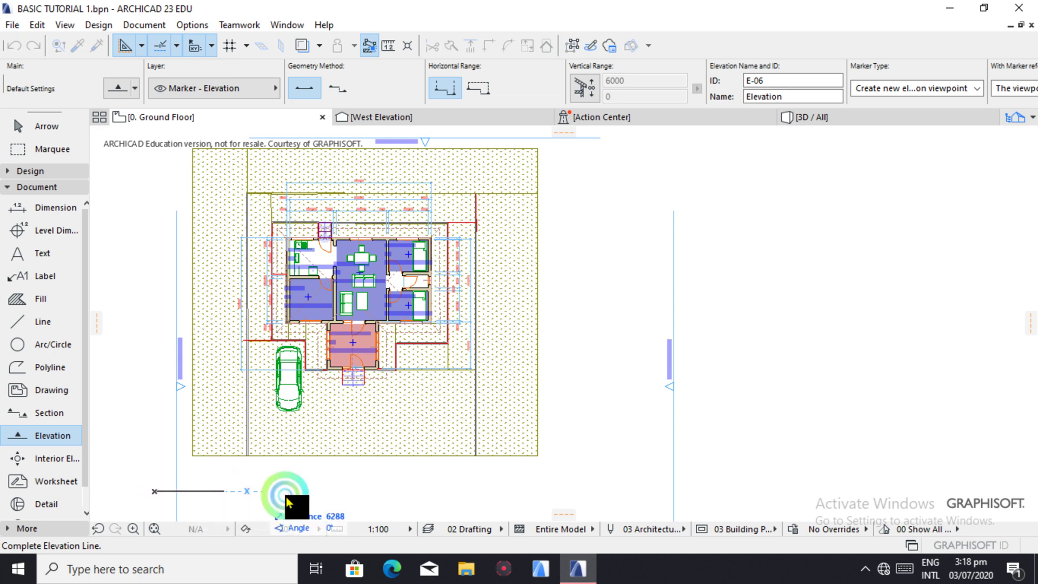
{"action": "left_click", "coordinate": [636, 492]}
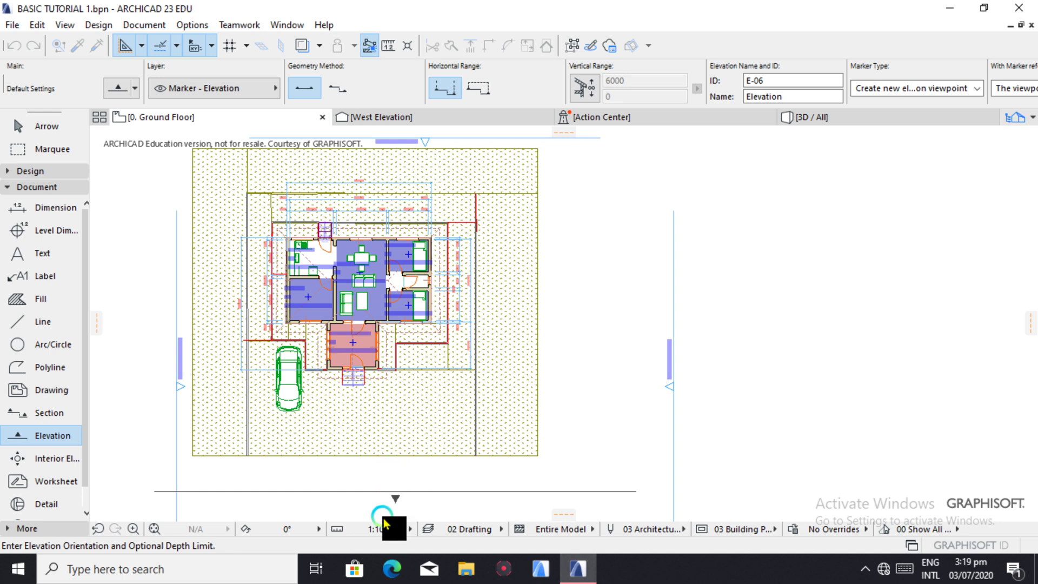
{"action": "left_click", "coordinate": [387, 471]}
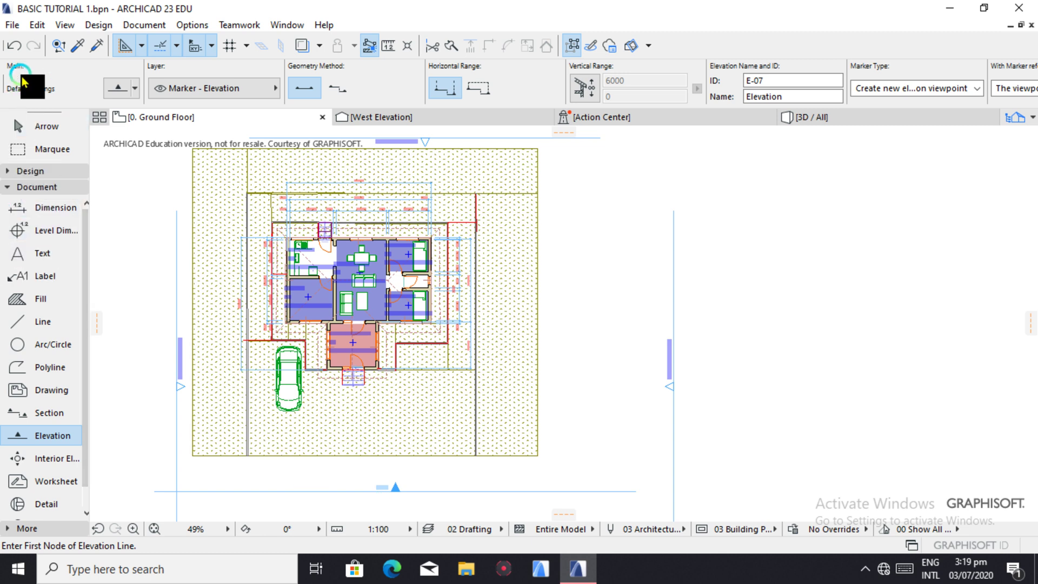
Undo the E-06 marker and zoom around the plan to check the four existing markers.
{"action": "left_click", "coordinate": [13, 48]}
{"action": "scroll", "coordinate": [250, 431], "scroll_direction": "down", "scroll_amount": 3}
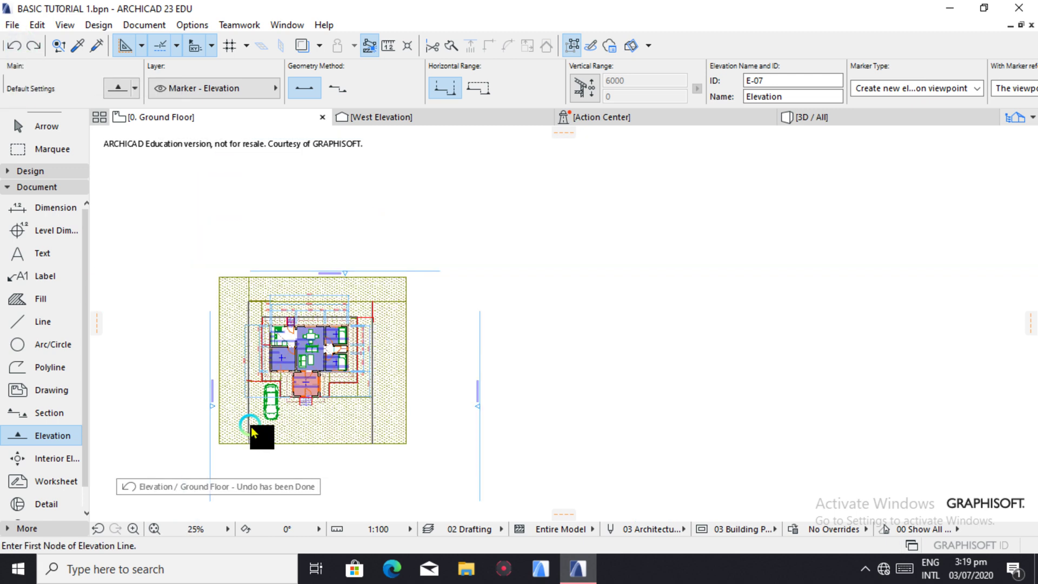
{"action": "scroll", "coordinate": [310, 513], "scroll_direction": "up", "scroll_amount": 1}
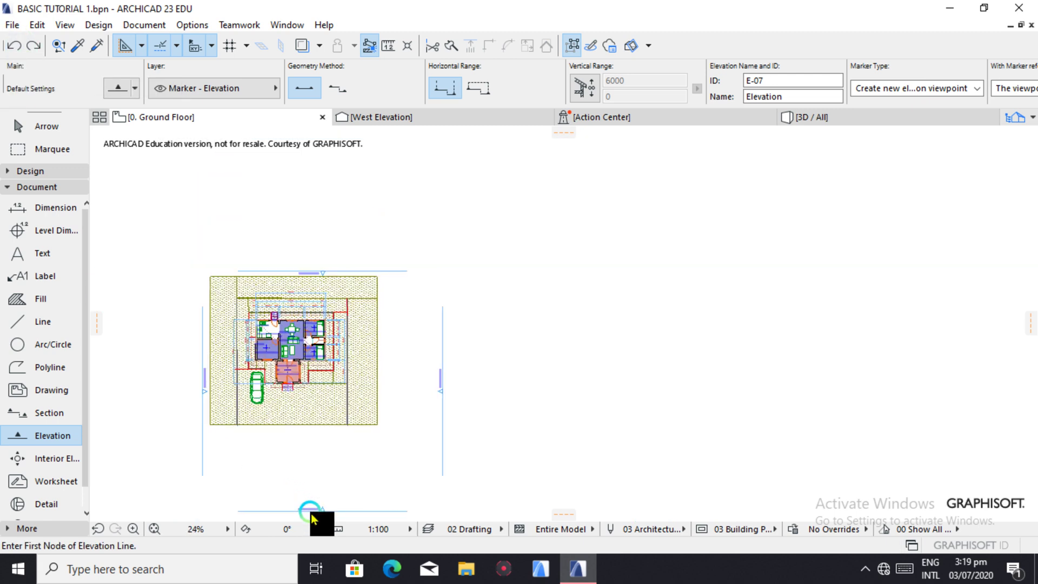
{"action": "scroll", "coordinate": [311, 513], "scroll_direction": "up", "scroll_amount": 2}
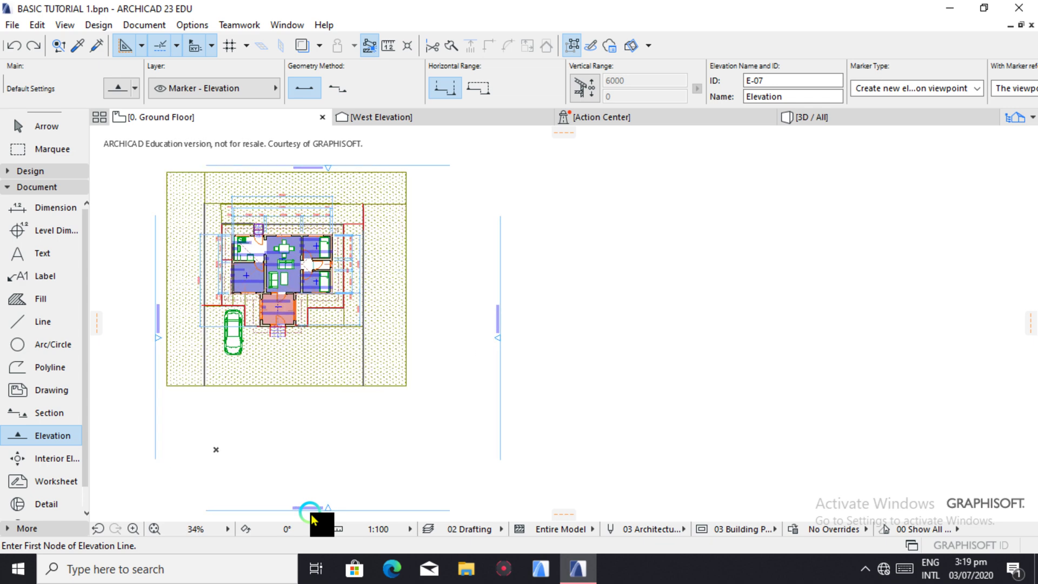
{"action": "scroll", "coordinate": [483, 327], "scroll_direction": "up", "scroll_amount": 5}
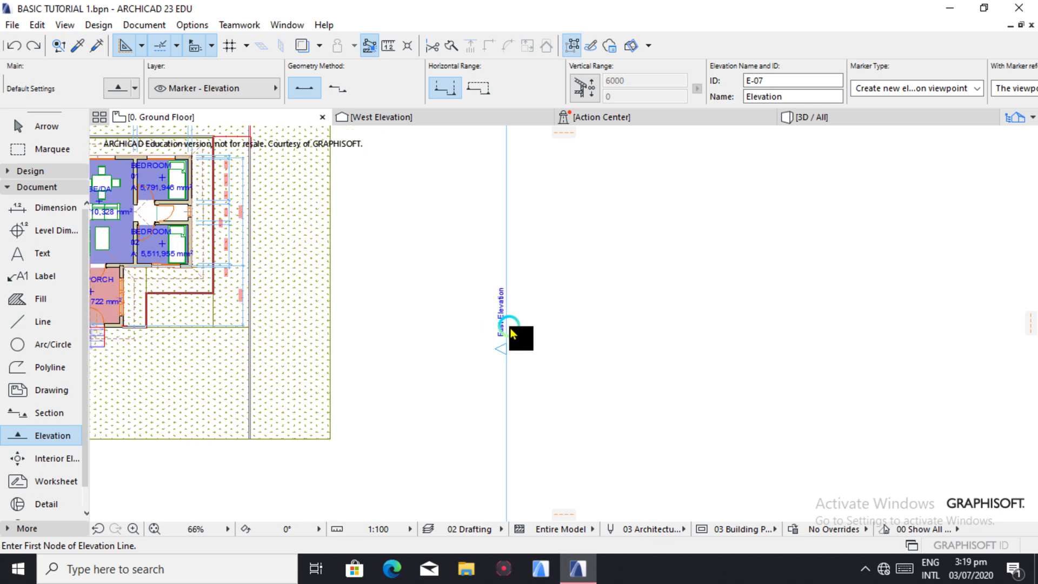
{"action": "scroll", "coordinate": [482, 299], "scroll_direction": "down", "scroll_amount": 4}
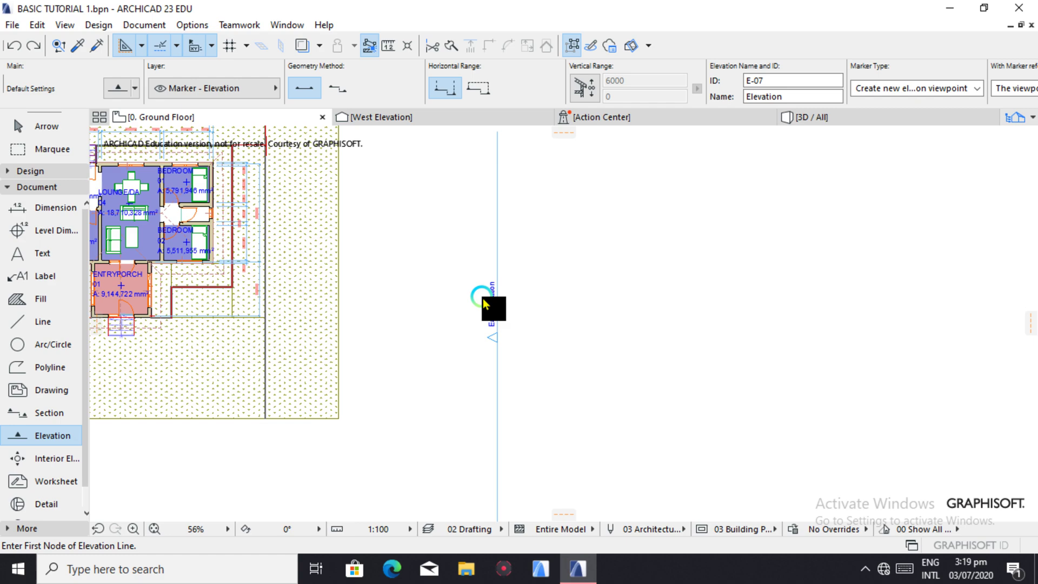
{"action": "scroll", "coordinate": [487, 299], "scroll_direction": "up", "scroll_amount": 1}
{"action": "scroll", "coordinate": [488, 299], "scroll_direction": "down", "scroll_amount": 3}
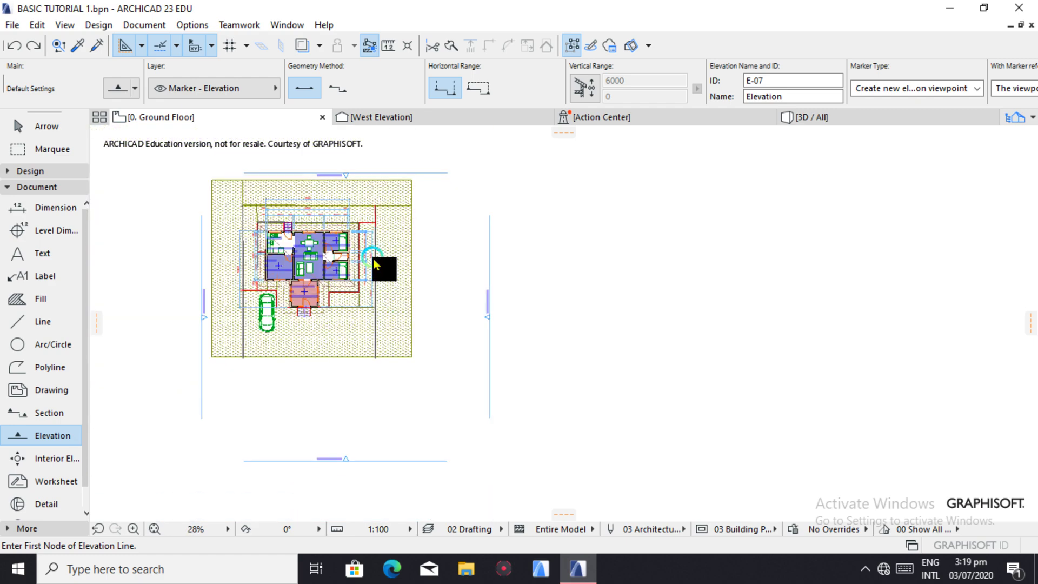
{"action": "scroll", "coordinate": [335, 172], "scroll_direction": "up", "scroll_amount": 3}
{"action": "scroll", "coordinate": [229, 273], "scroll_direction": "down", "scroll_amount": 3}
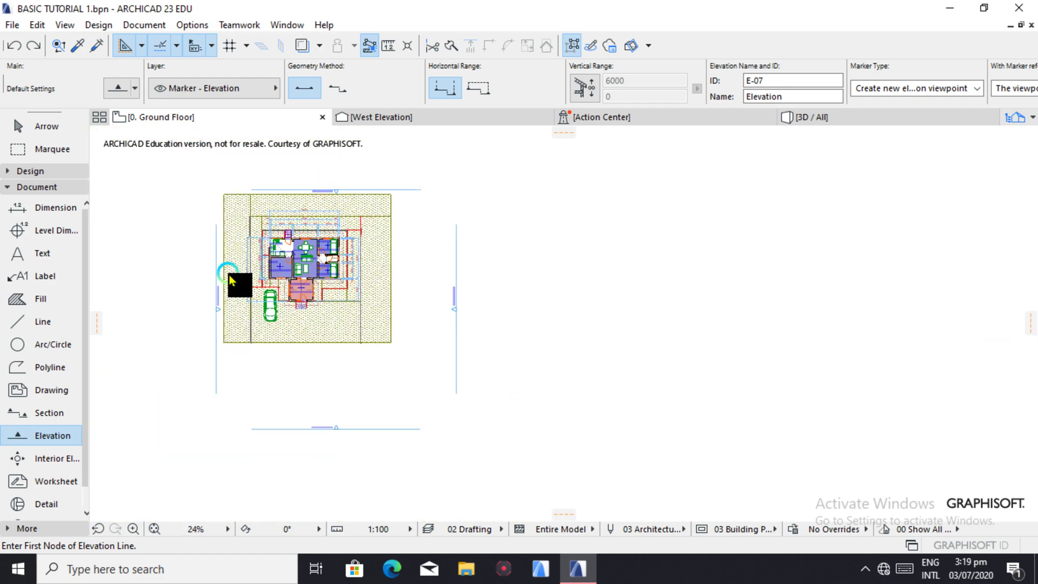
{"action": "scroll", "coordinate": [208, 294], "scroll_direction": "up", "scroll_amount": 2}
{"action": "scroll", "coordinate": [259, 334], "scroll_direction": "up", "scroll_amount": 2}
{"action": "scroll", "coordinate": [293, 439], "scroll_direction": "down", "scroll_amount": 4}
{"action": "scroll", "coordinate": [299, 443], "scroll_direction": "up", "scroll_amount": 1}
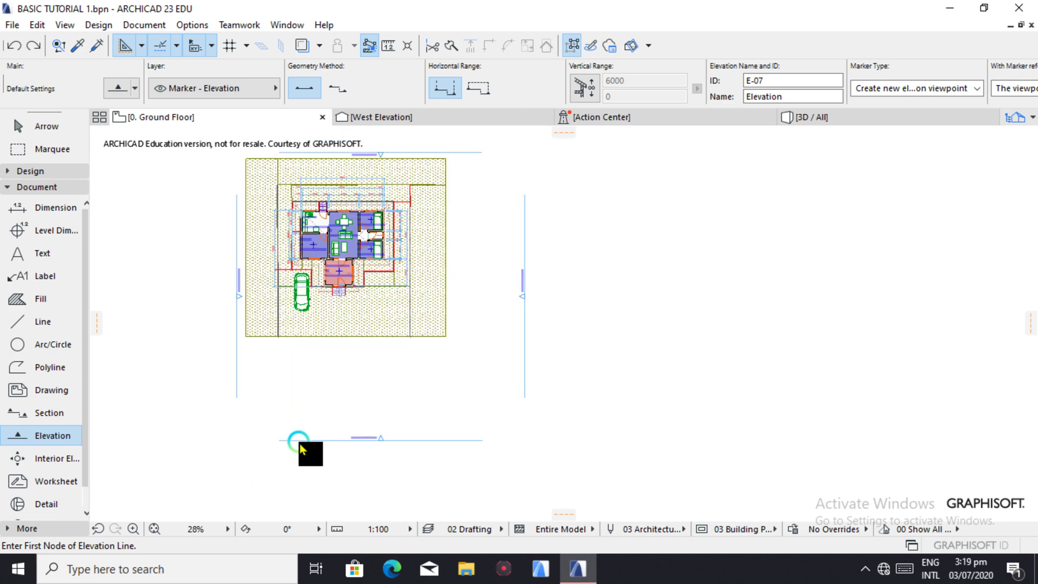
{"action": "scroll", "coordinate": [301, 317], "scroll_direction": "up", "scroll_amount": 3}
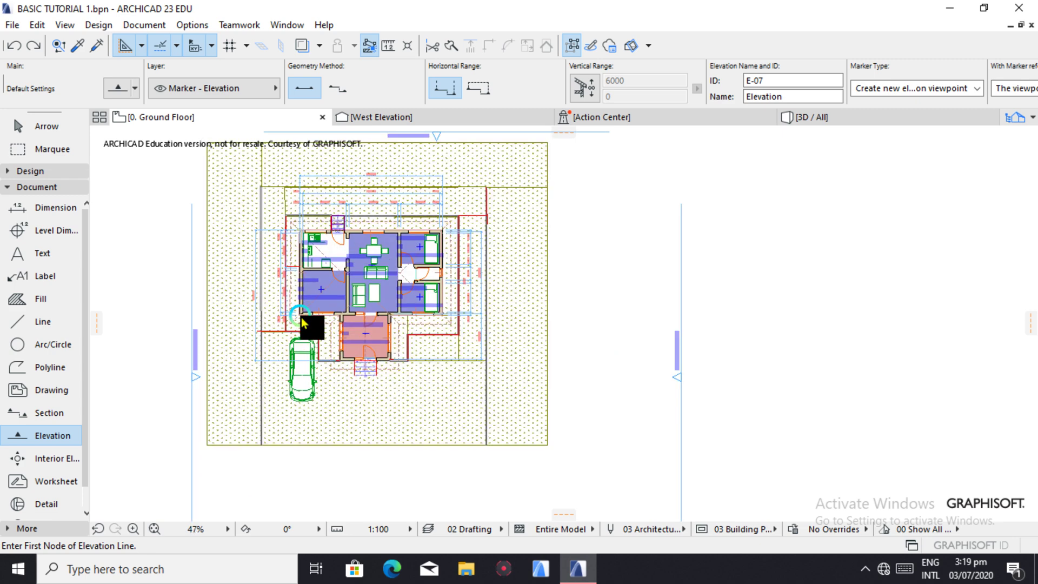
{"action": "scroll", "coordinate": [301, 317], "scroll_direction": "down", "scroll_amount": 2}
{"action": "scroll", "coordinate": [309, 395], "scroll_direction": "up", "scroll_amount": 1}
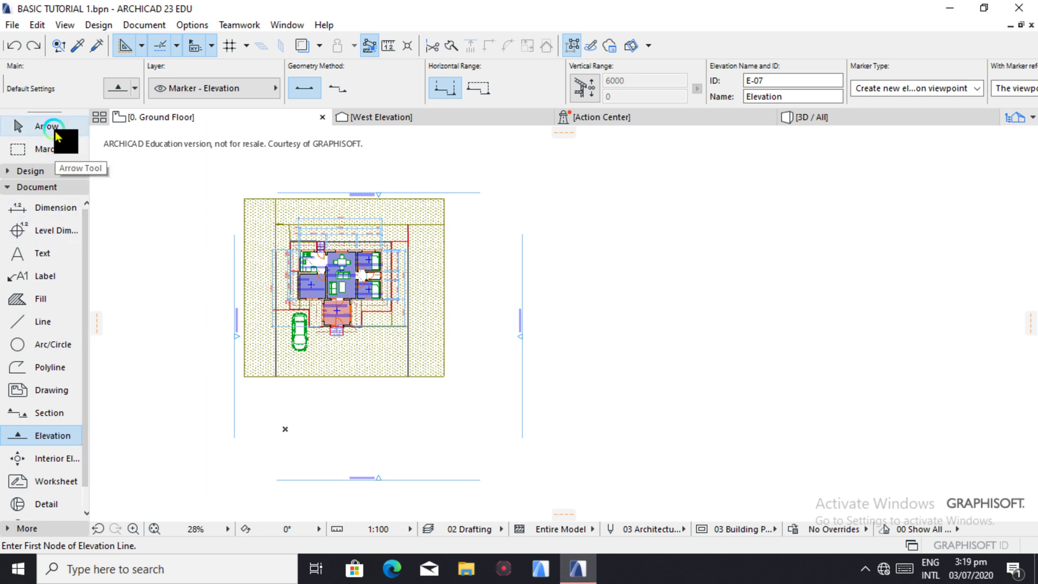
Drag the South Elevation marker up so it sits just below the site boundary.
{"action": "left_click", "coordinate": [76, 126]}
{"action": "left_click", "coordinate": [331, 481]}
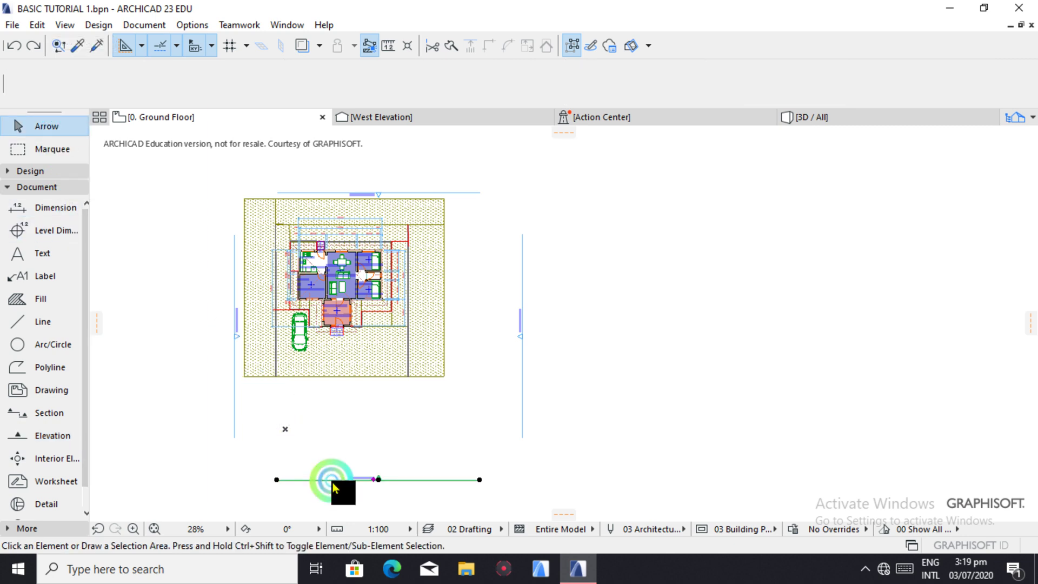
{"action": "right_click", "coordinate": [332, 481]}
{"action": "mouse_move", "coordinate": [364, 278]}
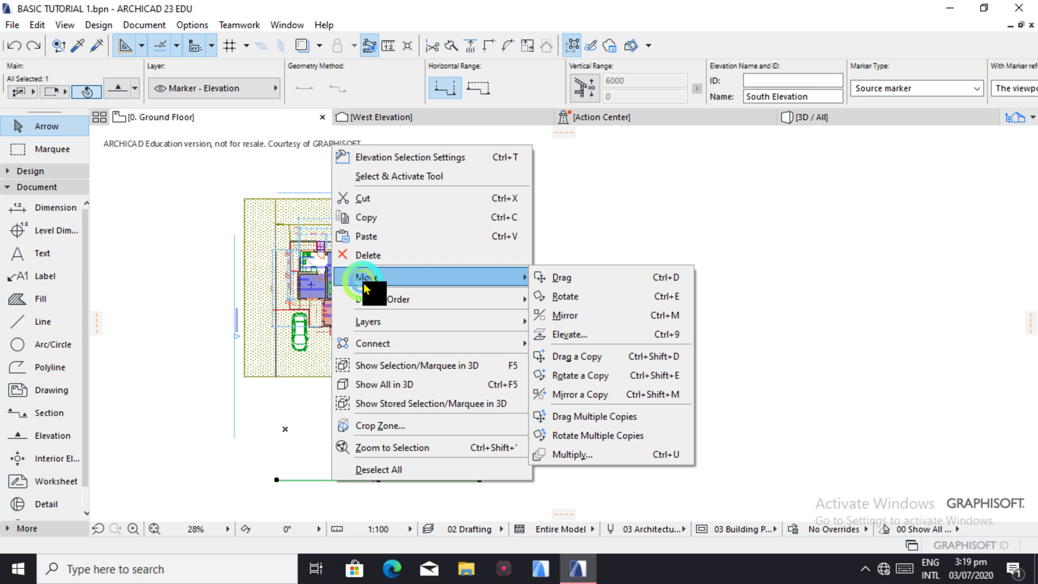
{"action": "left_click", "coordinate": [540, 278]}
{"action": "left_click", "coordinate": [344, 489]}
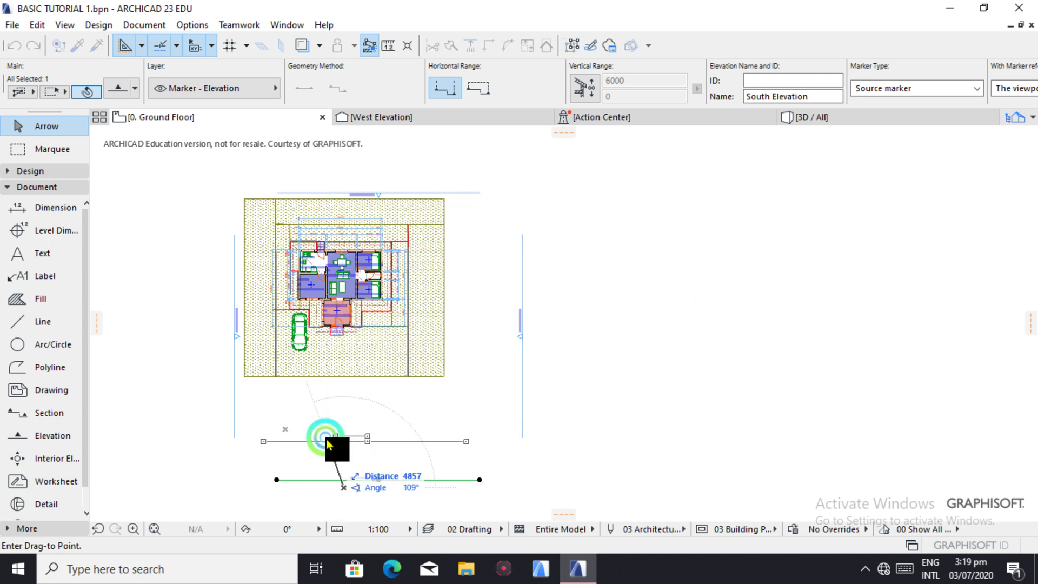
{"action": "left_click", "coordinate": [310, 399]}
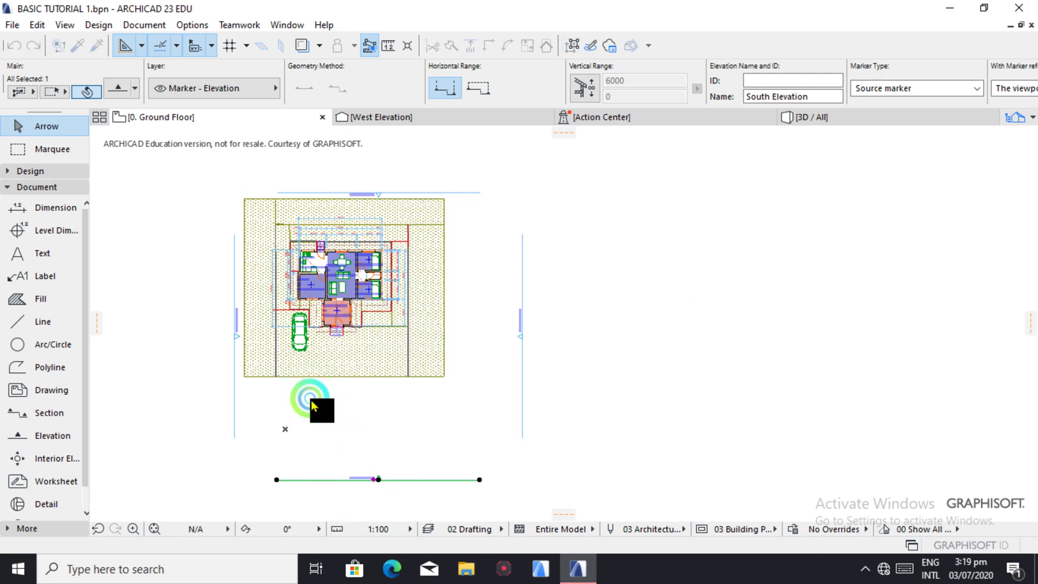
{"action": "left_click", "coordinate": [238, 364]}
Drag the West Elevation marker inward onto the plot's left boundary.
{"action": "right_click", "coordinate": [238, 364]}
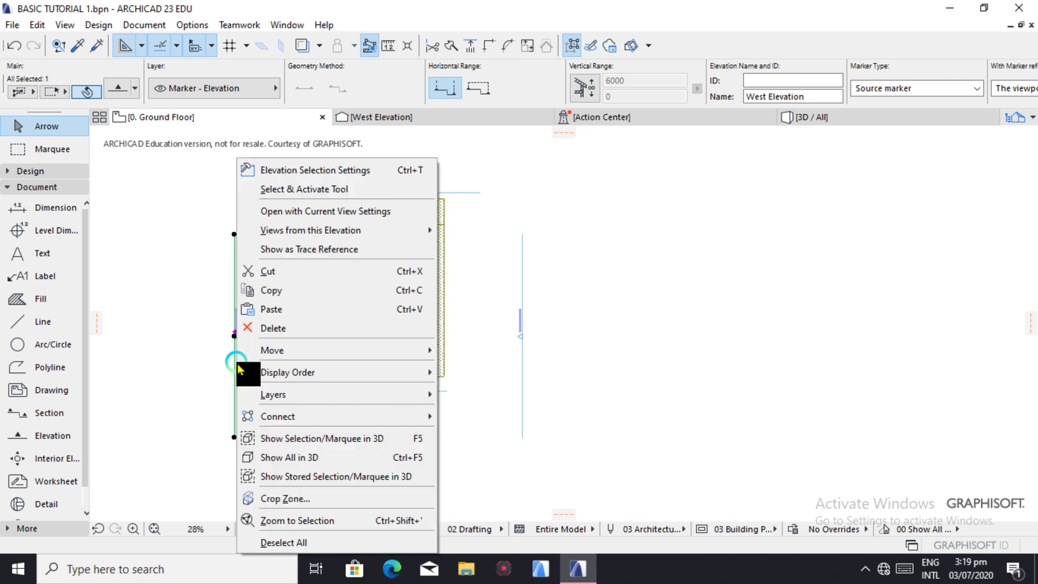
{"action": "left_click", "coordinate": [294, 351]}
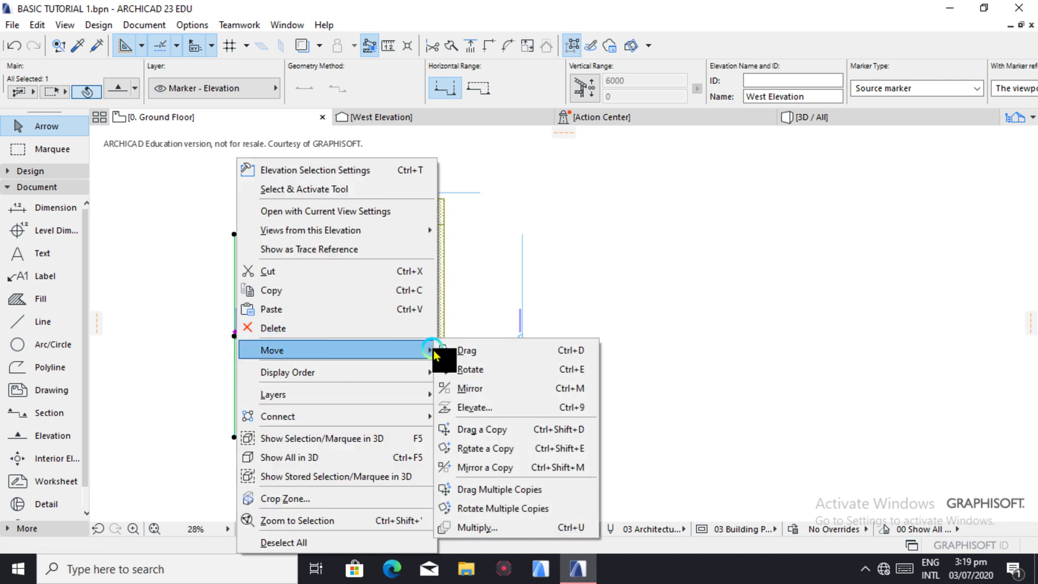
{"action": "left_click", "coordinate": [451, 350]}
{"action": "left_click", "coordinate": [220, 378]}
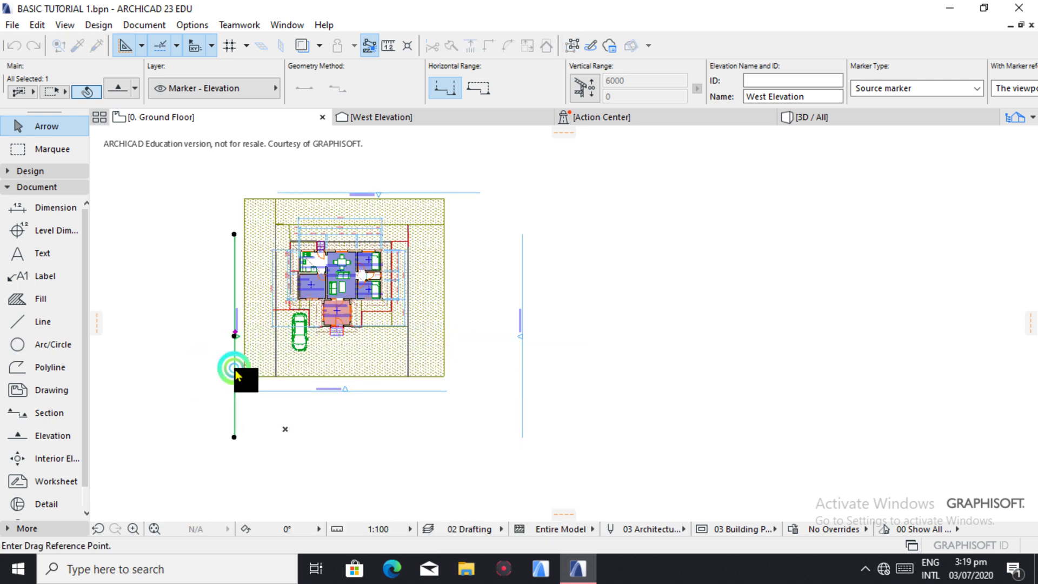
{"action": "left_click", "coordinate": [235, 369]}
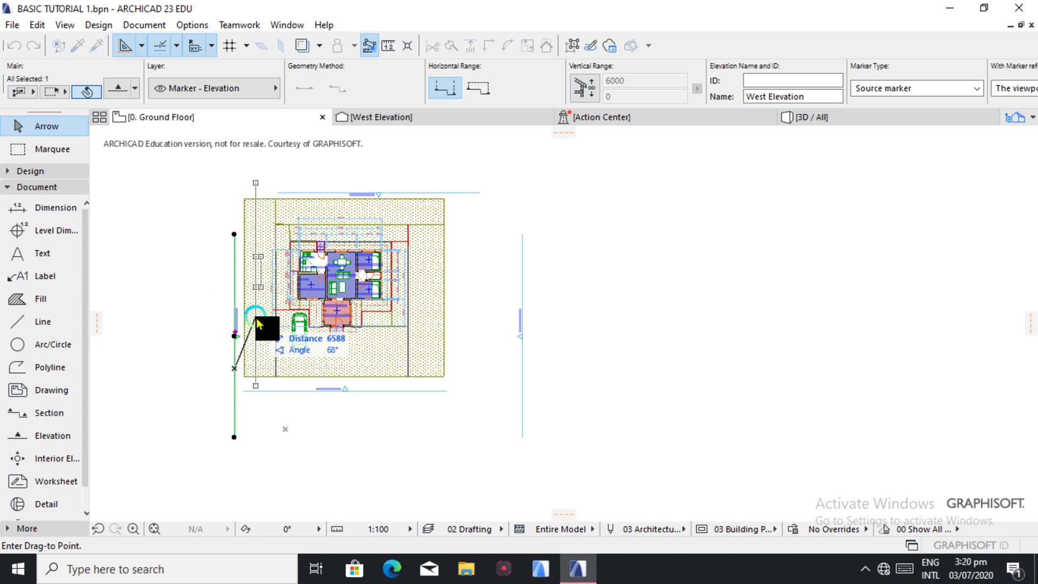
{"action": "left_click", "coordinate": [245, 316]}
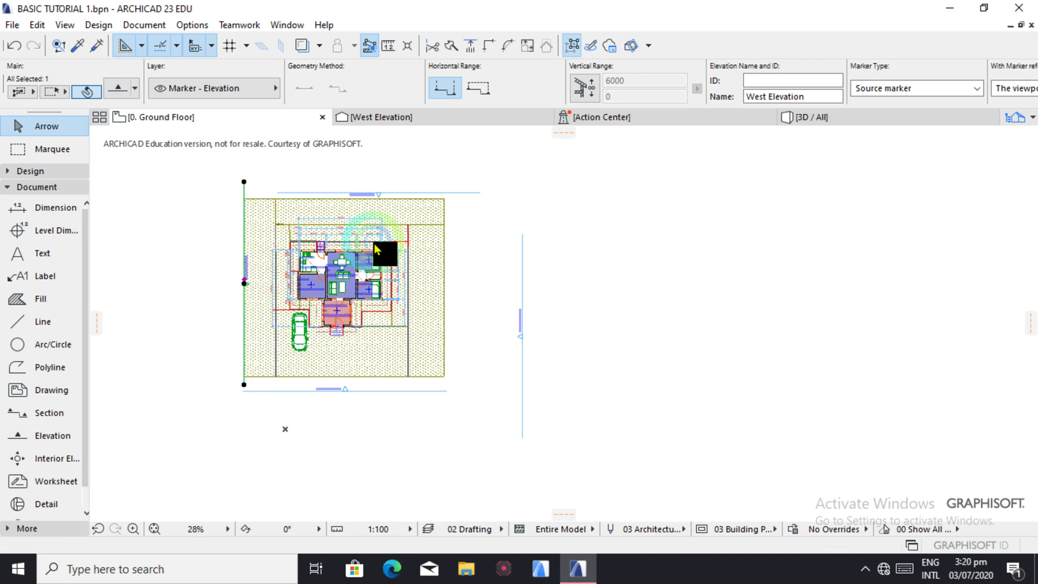
{"action": "left_click", "coordinate": [374, 182]}
Drag the North Elevation marker down onto the plot's top boundary.
{"action": "scroll", "coordinate": [380, 196], "scroll_direction": "up", "scroll_amount": 4}
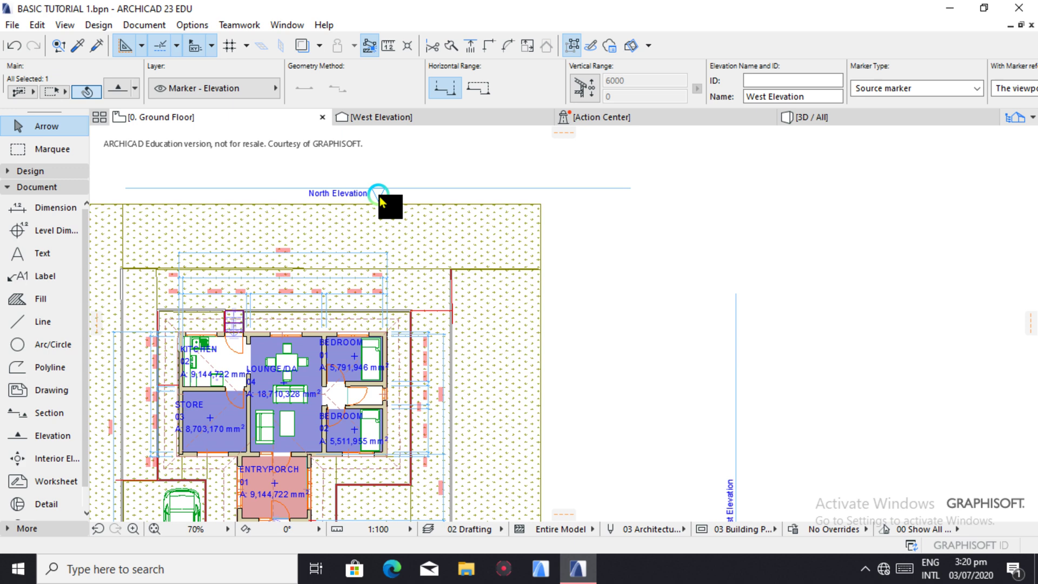
{"action": "left_click", "coordinate": [382, 193]}
{"action": "left_click", "coordinate": [380, 194]}
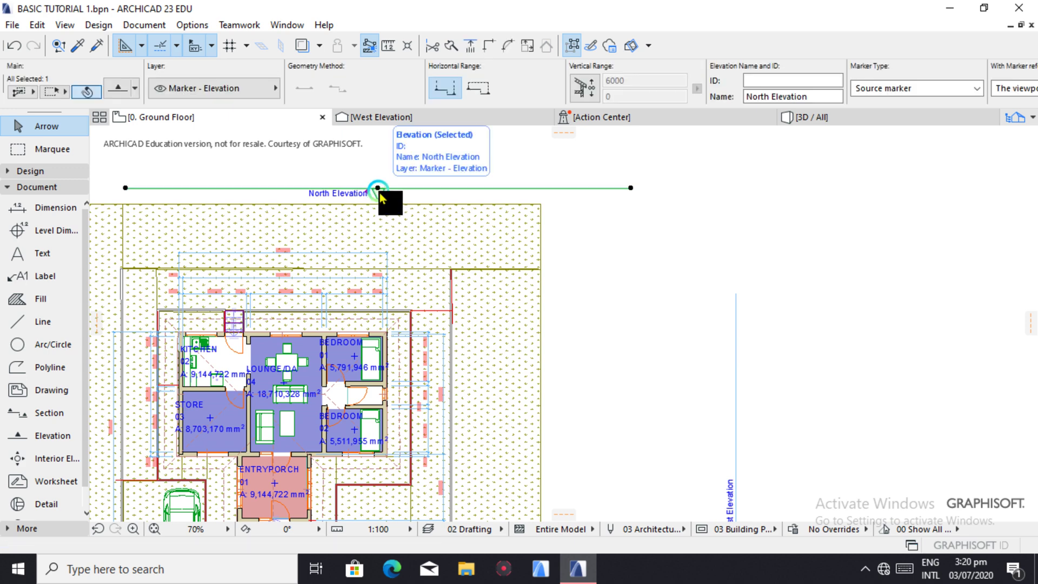
{"action": "right_click", "coordinate": [379, 190]}
{"action": "left_click", "coordinate": [415, 350]}
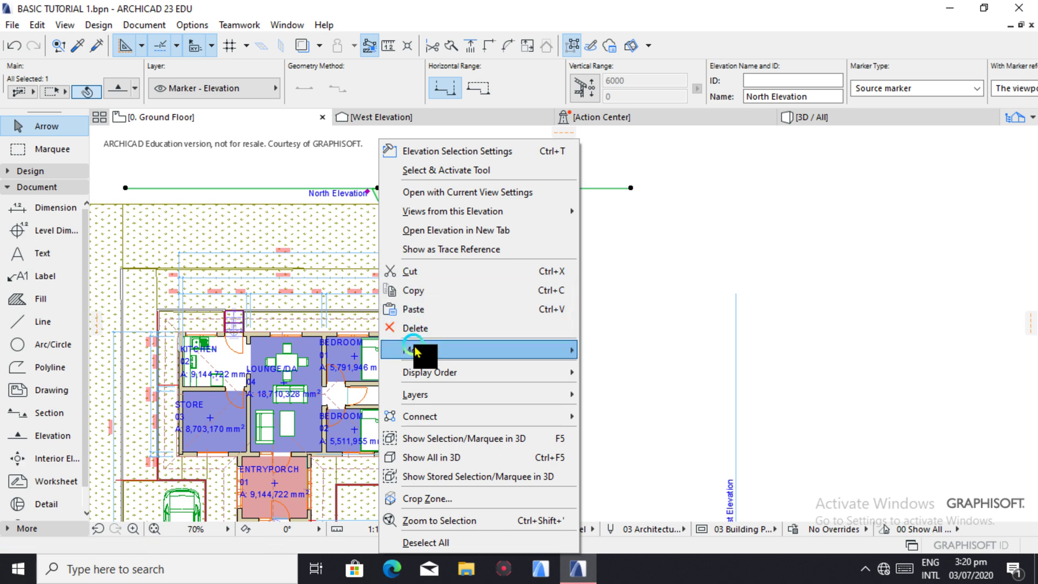
{"action": "left_click", "coordinate": [602, 351]}
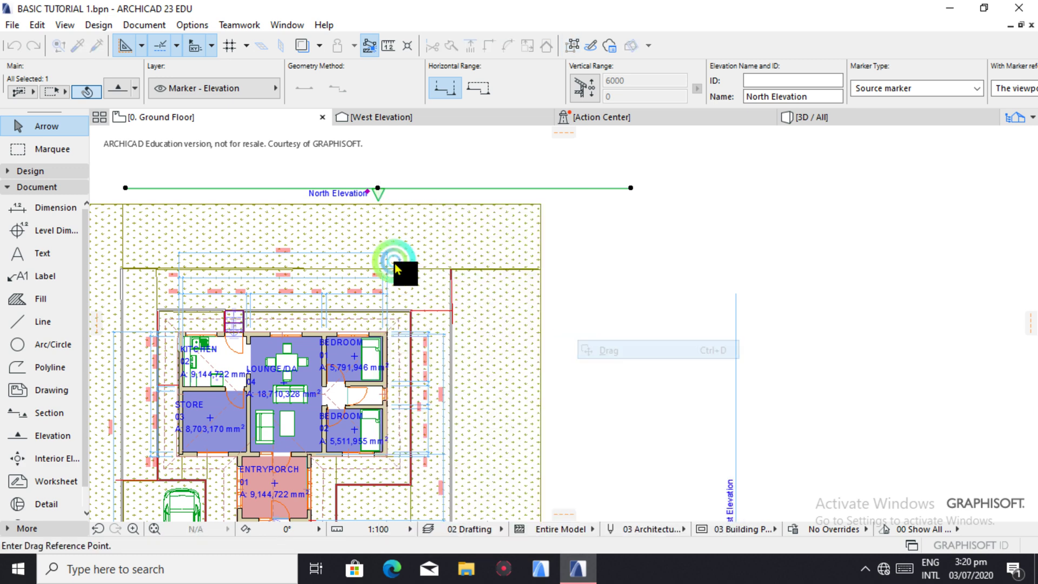
{"action": "left_click", "coordinate": [368, 201]}
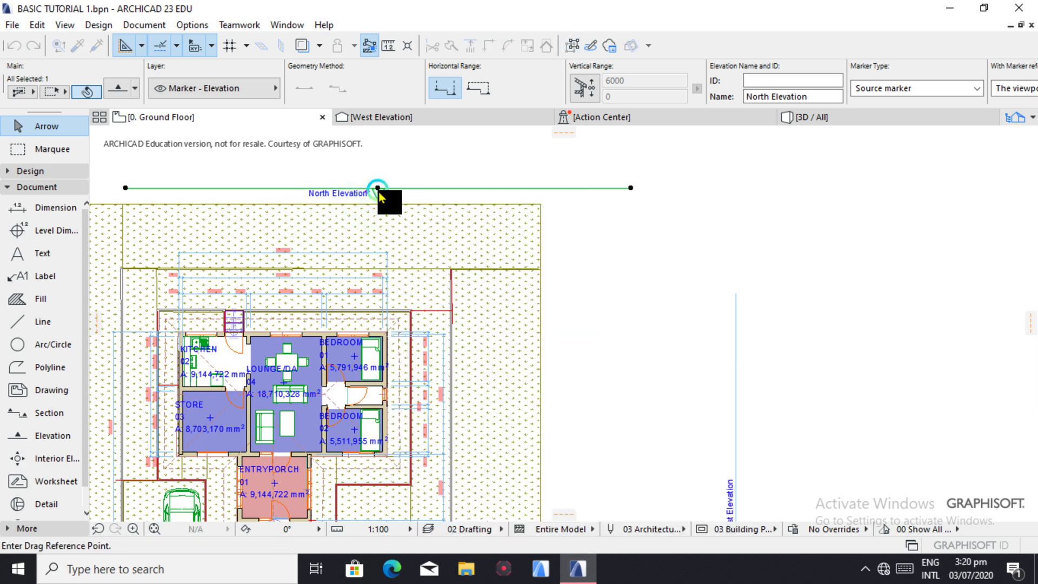
{"action": "left_click", "coordinate": [348, 205]}
Drag the East Elevation marker inward onto the plot's right boundary.
{"action": "scroll", "coordinate": [377, 260], "scroll_direction": "down", "scroll_amount": 2}
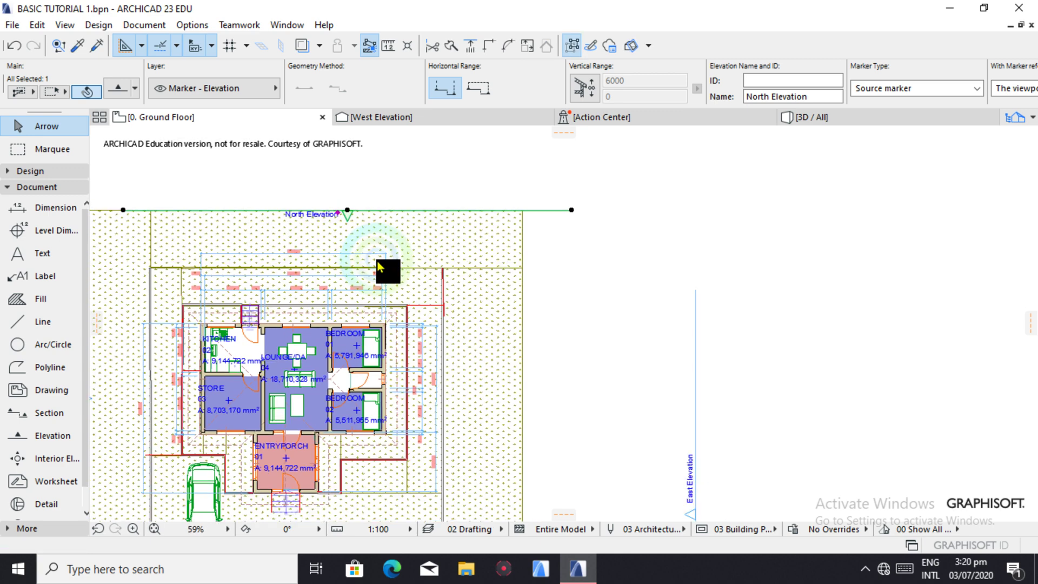
{"action": "scroll", "coordinate": [379, 261], "scroll_direction": "down", "scroll_amount": 2}
{"action": "left_click", "coordinate": [526, 410]}
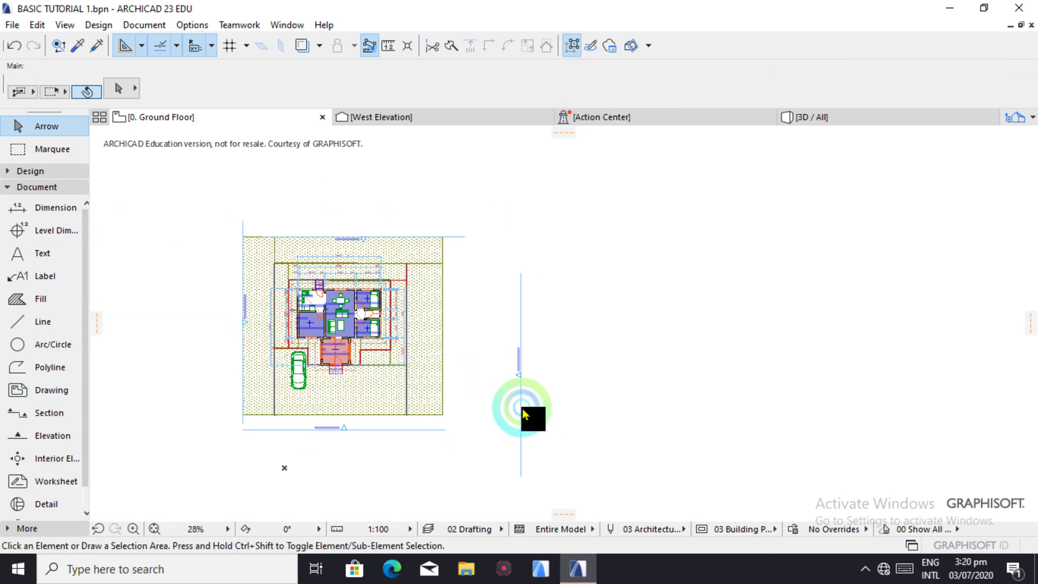
{"action": "scroll", "coordinate": [522, 408], "scroll_direction": "up", "scroll_amount": 3}
{"action": "left_click", "coordinate": [521, 411]}
{"action": "right_click", "coordinate": [522, 410]}
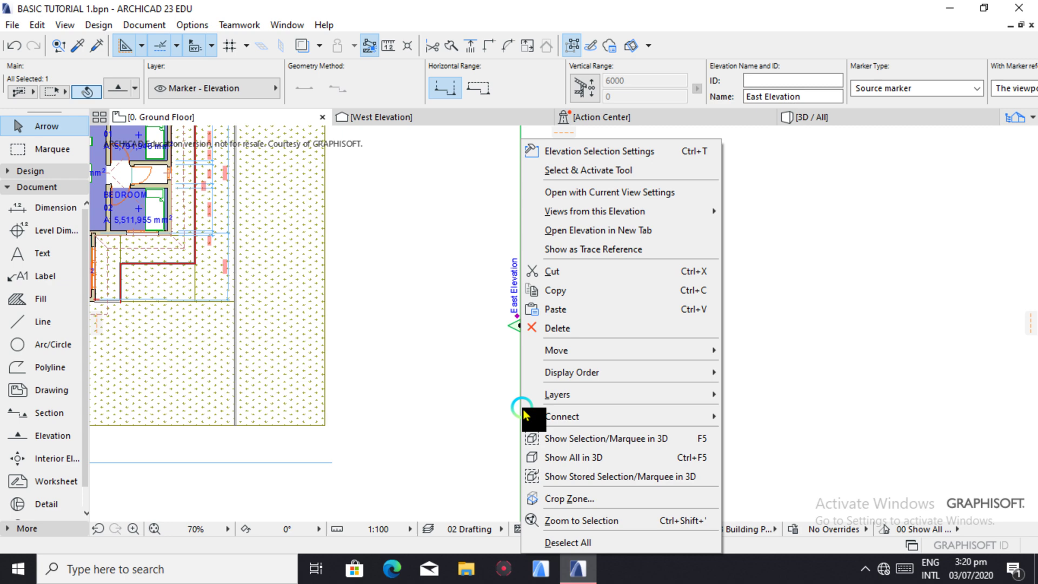
{"action": "mouse_move", "coordinate": [653, 350]}
{"action": "left_click", "coordinate": [750, 350]}
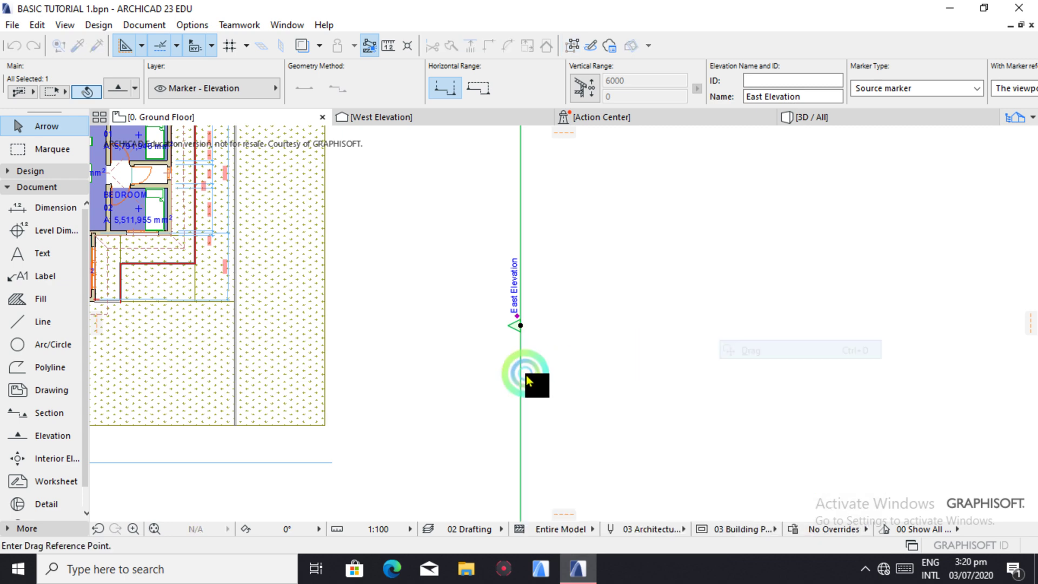
{"action": "left_click", "coordinate": [521, 374]}
{"action": "left_click", "coordinate": [302, 246]}
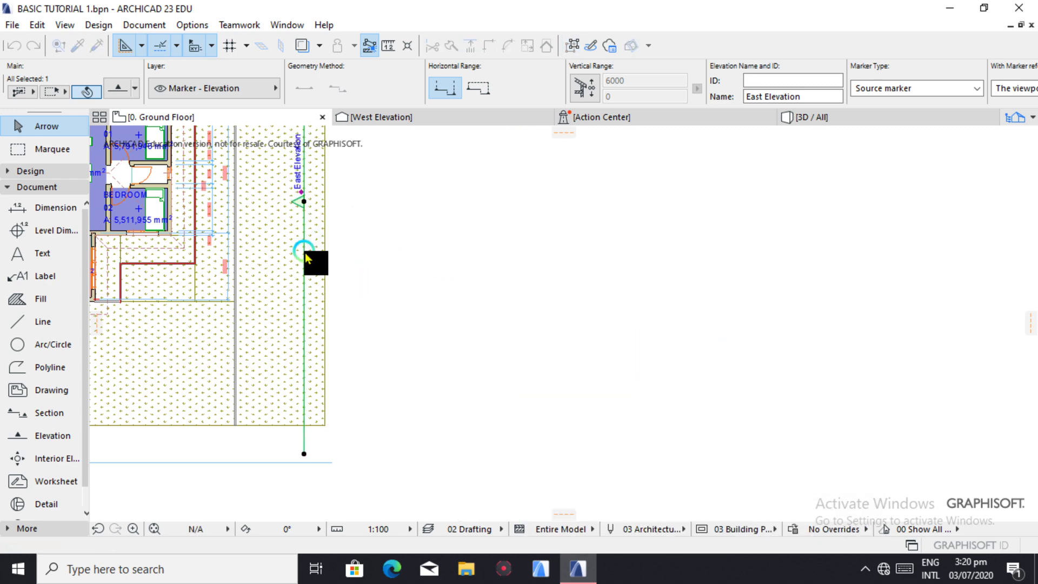
Select the South Elevation marker again and bring up its context menu.
{"action": "scroll", "coordinate": [382, 318], "scroll_direction": "down", "scroll_amount": 3}
{"action": "left_click", "coordinate": [292, 412]}
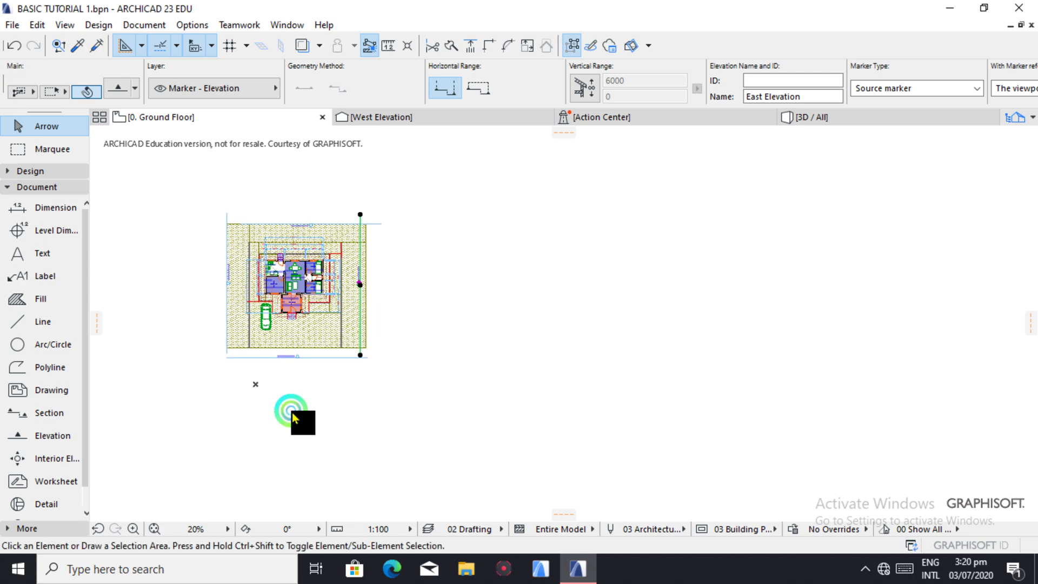
{"action": "scroll", "coordinate": [258, 374], "scroll_direction": "up", "scroll_amount": 1}
{"action": "scroll", "coordinate": [258, 373], "scroll_direction": "up", "scroll_amount": 2}
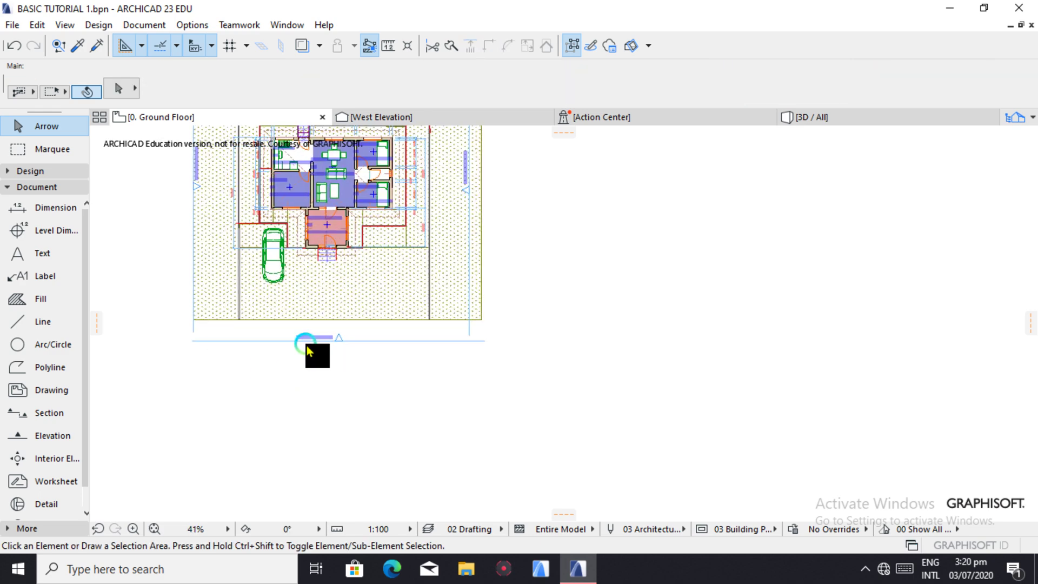
{"action": "left_click", "coordinate": [333, 340]}
{"action": "right_click", "coordinate": [335, 339]}
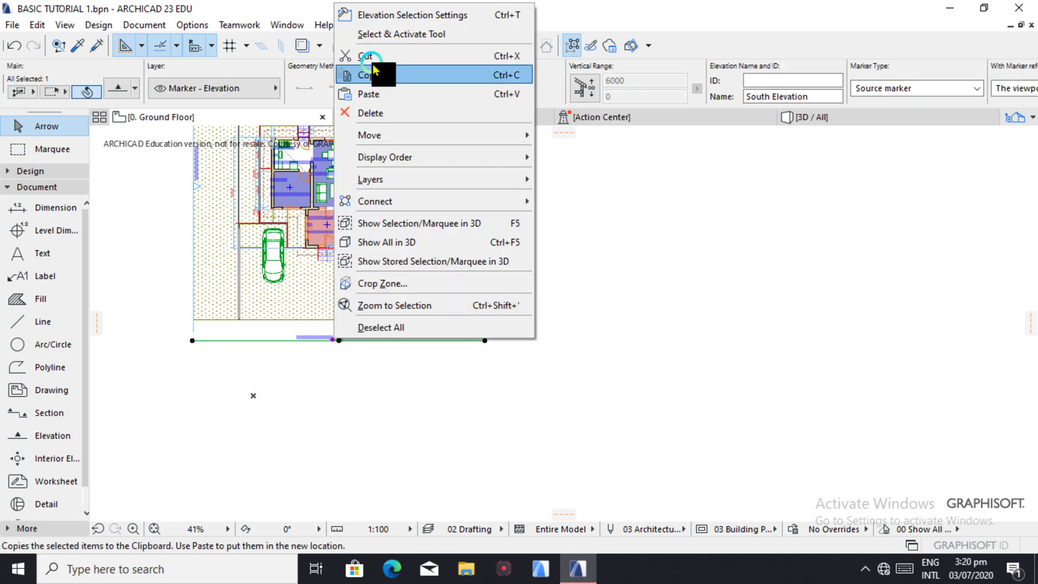
Open the East Elevation from the Project Map and zoom over the house's side view.
{"action": "left_click", "coordinate": [642, 317]}
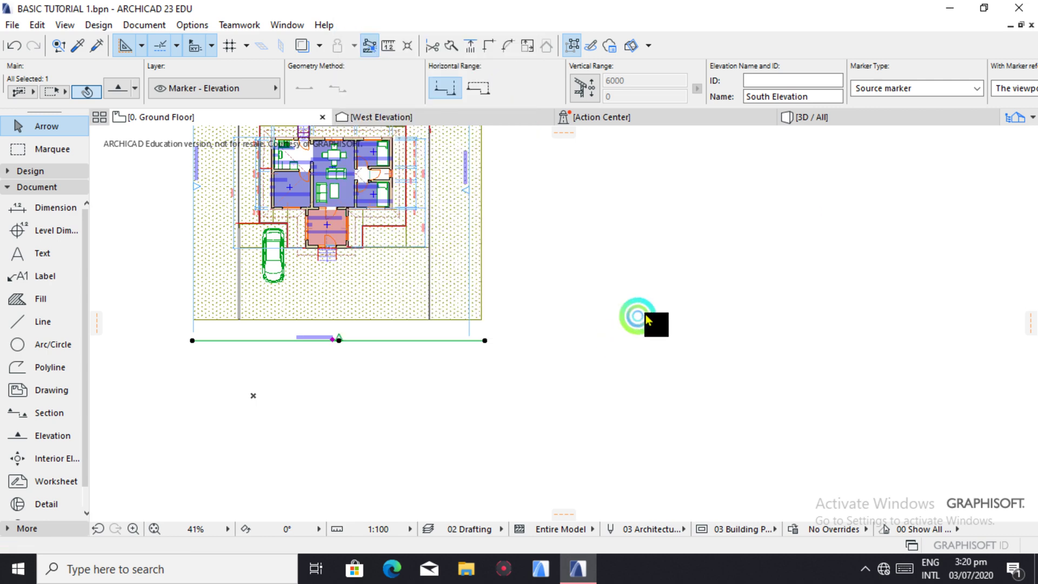
{"action": "left_click", "coordinate": [1016, 119]}
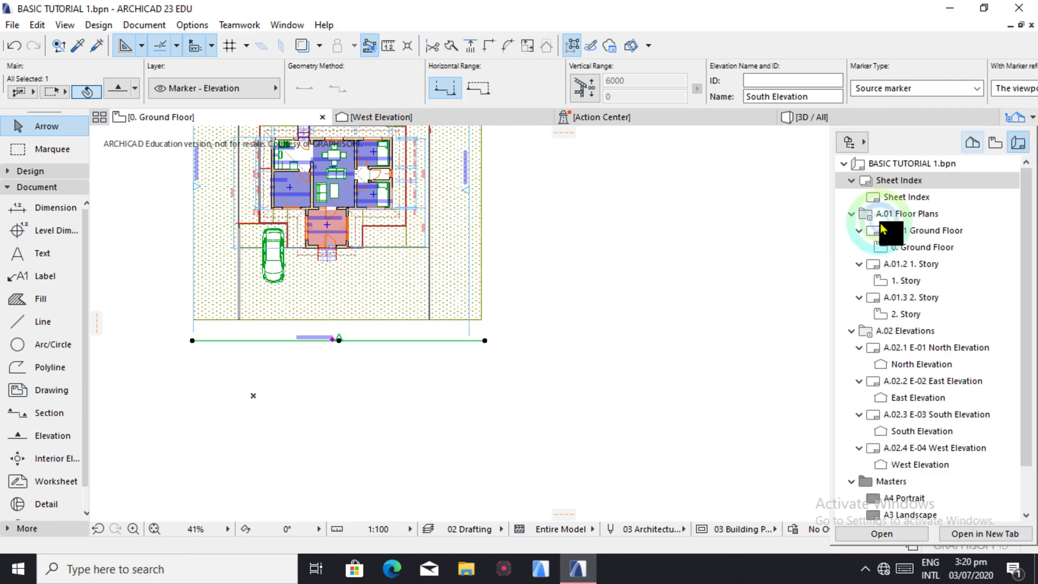
{"action": "left_click", "coordinate": [972, 142]}
{"action": "double_click", "coordinate": [891, 279]}
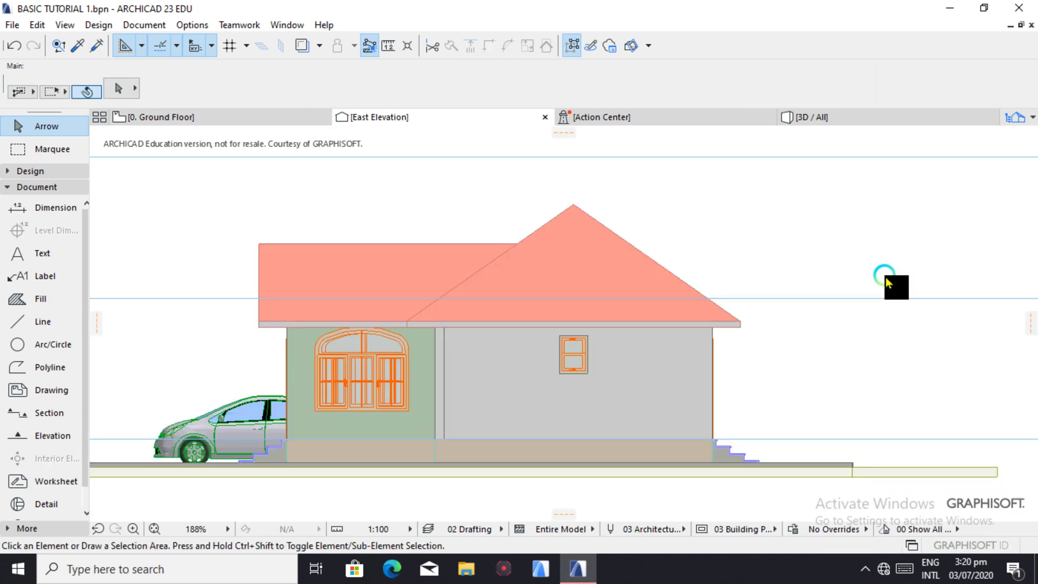
{"action": "scroll", "coordinate": [477, 410], "scroll_direction": "up", "scroll_amount": 3}
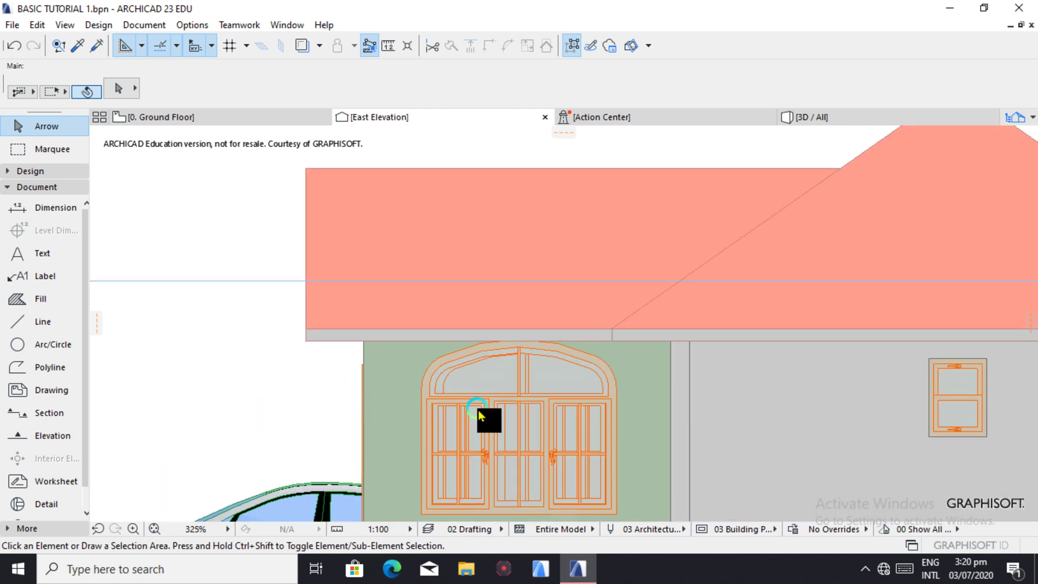
{"action": "scroll", "coordinate": [654, 481], "scroll_direction": "down", "scroll_amount": 5}
{"action": "scroll", "coordinate": [653, 481], "scroll_direction": "down", "scroll_amount": 2}
{"action": "scroll", "coordinate": [662, 482], "scroll_direction": "up", "scroll_amount": 2}
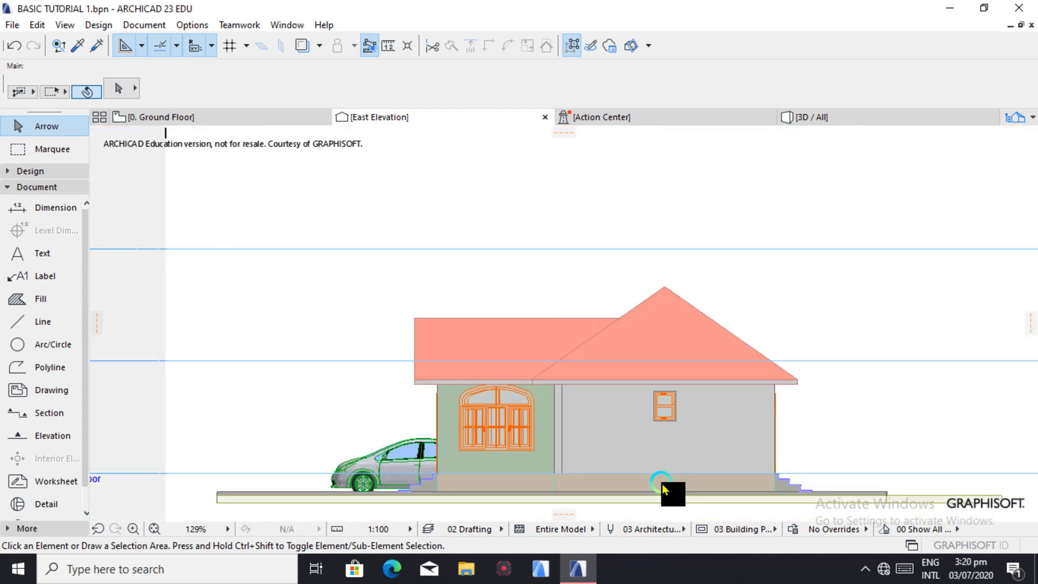
{"action": "scroll", "coordinate": [601, 412], "scroll_direction": "up", "scroll_amount": 4}
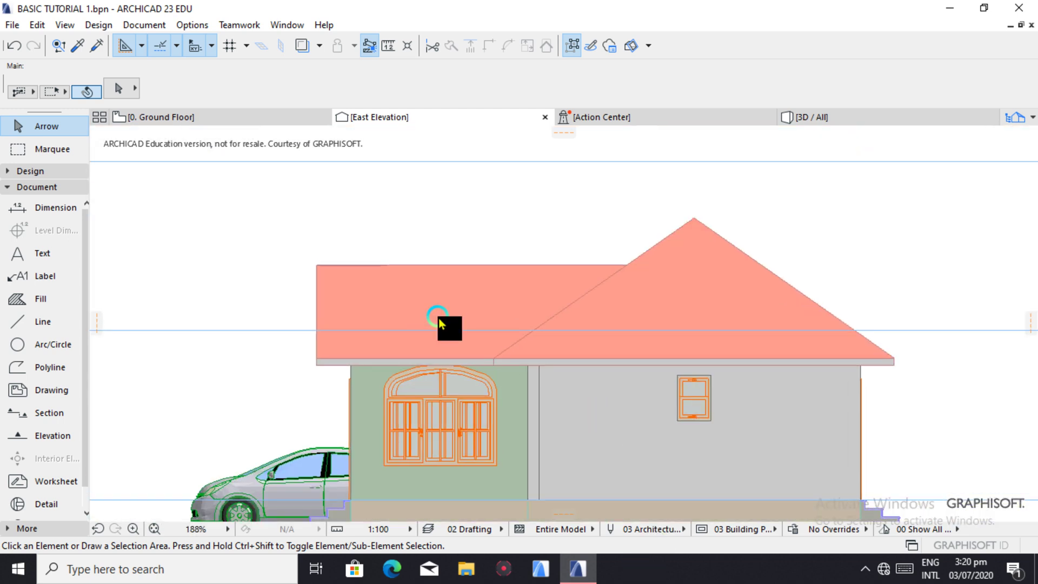
{"action": "scroll", "coordinate": [672, 444], "scroll_direction": "down", "scroll_amount": 2}
{"action": "scroll", "coordinate": [645, 470], "scroll_direction": "up", "scroll_amount": 4}
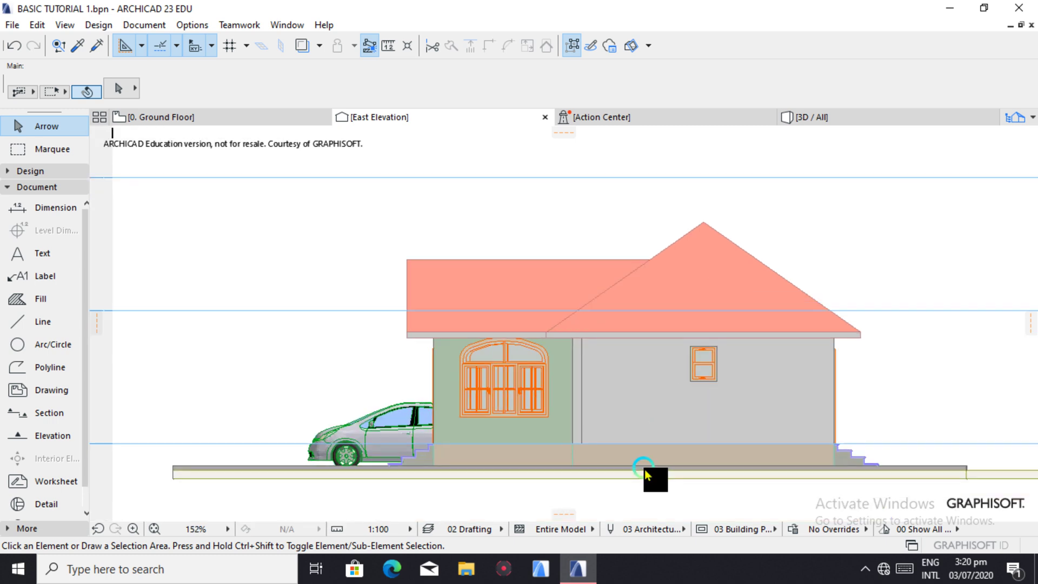
{"action": "scroll", "coordinate": [517, 464], "scroll_direction": "down", "scroll_amount": 1}
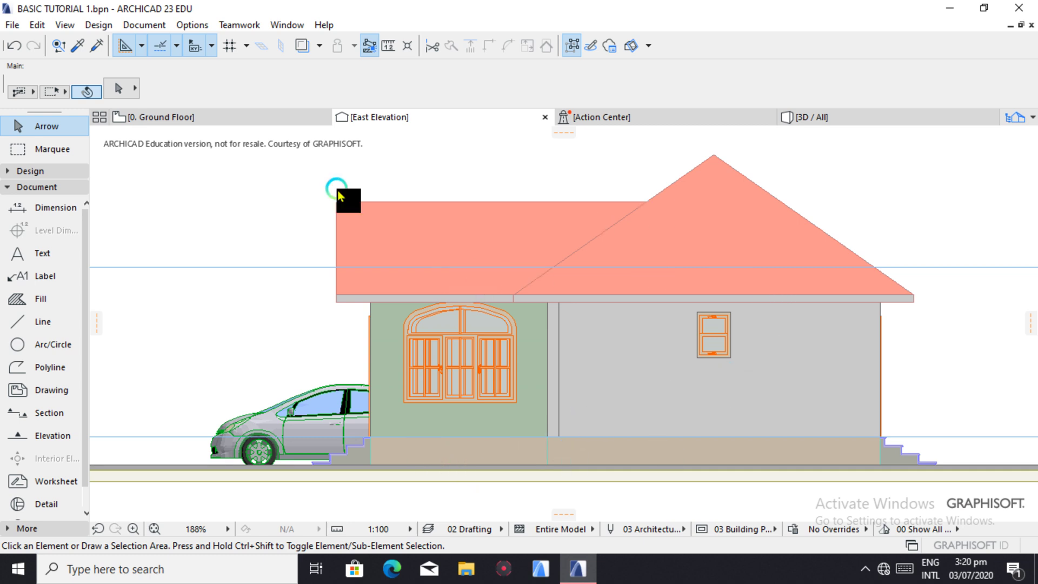
Back on 0. Ground Floor, add the East, North and West markers to the South selection.
{"action": "left_click", "coordinate": [214, 118]}
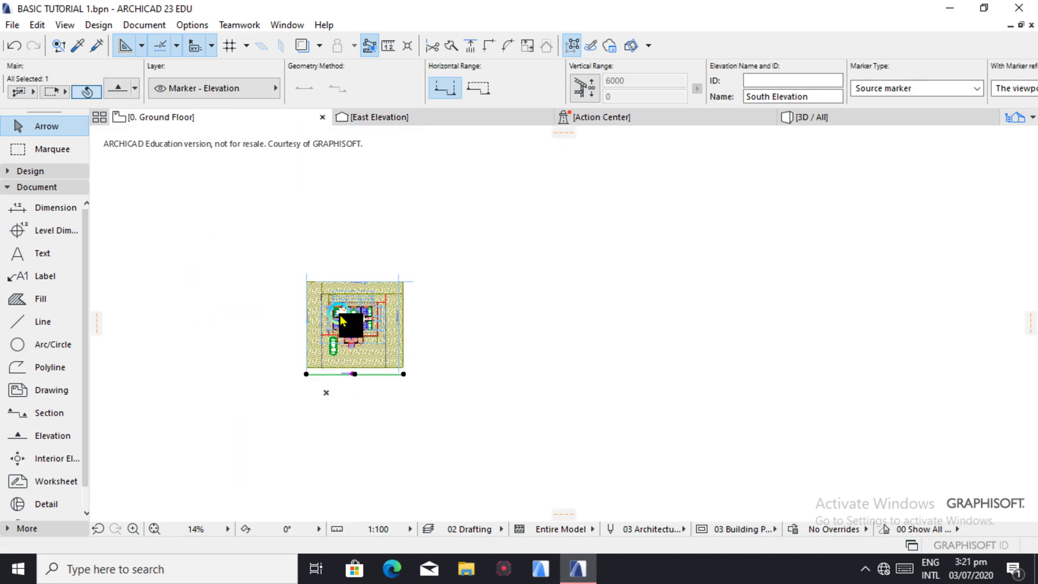
{"action": "scroll", "coordinate": [314, 490], "scroll_direction": "up", "scroll_amount": 1}
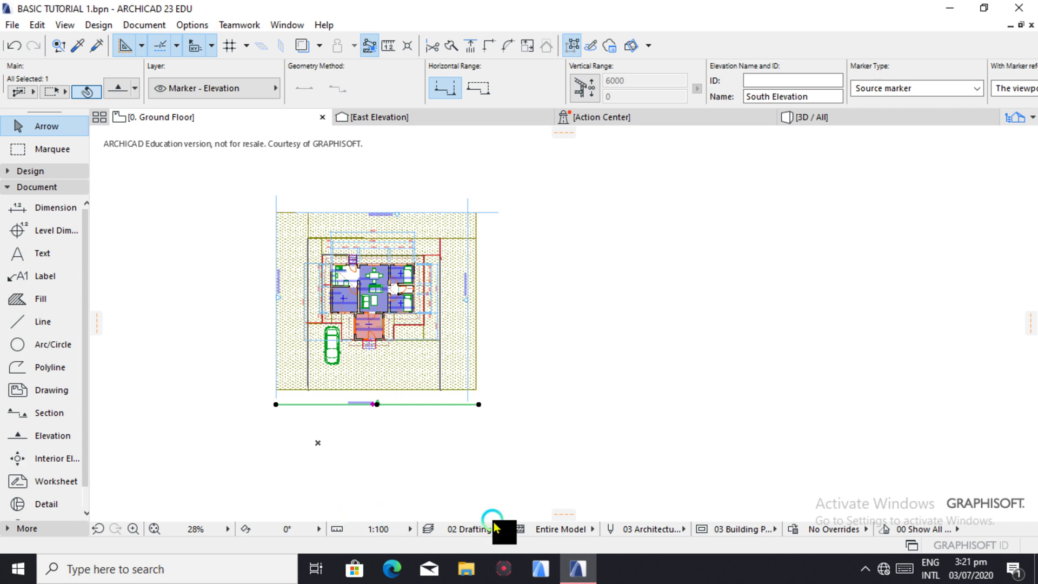
{"action": "scroll", "coordinate": [486, 360], "scroll_direction": "up", "scroll_amount": 2}
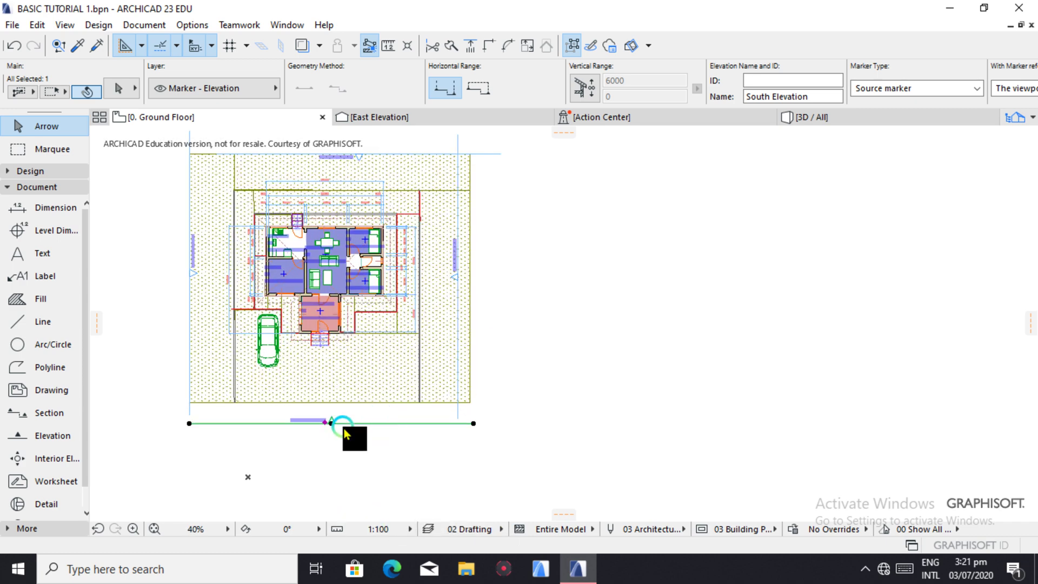
{"action": "scroll", "coordinate": [464, 331], "scroll_direction": "up", "scroll_amount": 11}
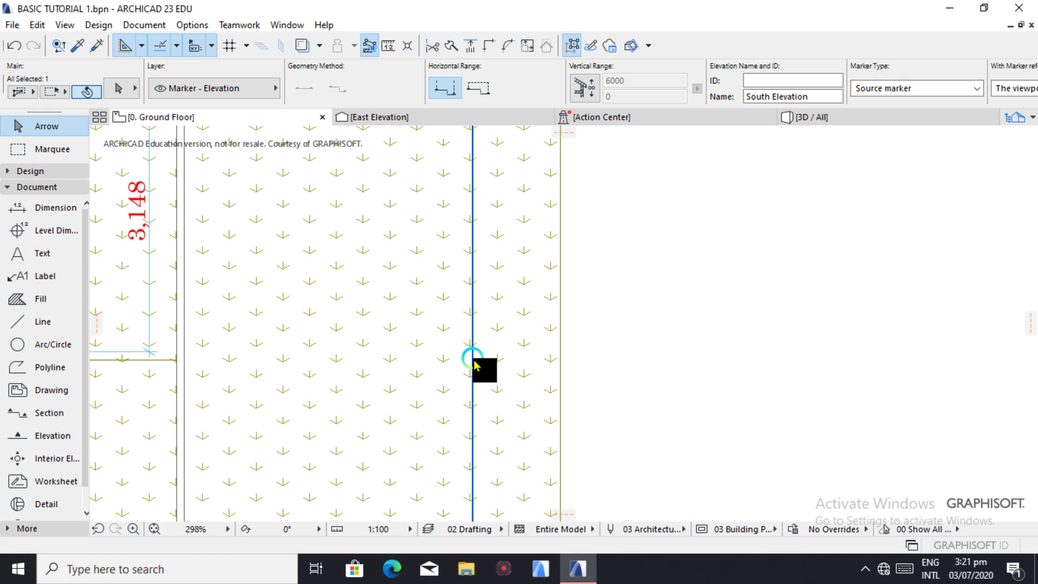
{"action": "left_click", "coordinate": [473, 360], "text": "shift"}
{"action": "scroll", "coordinate": [473, 364], "scroll_direction": "down", "scroll_amount": 15}
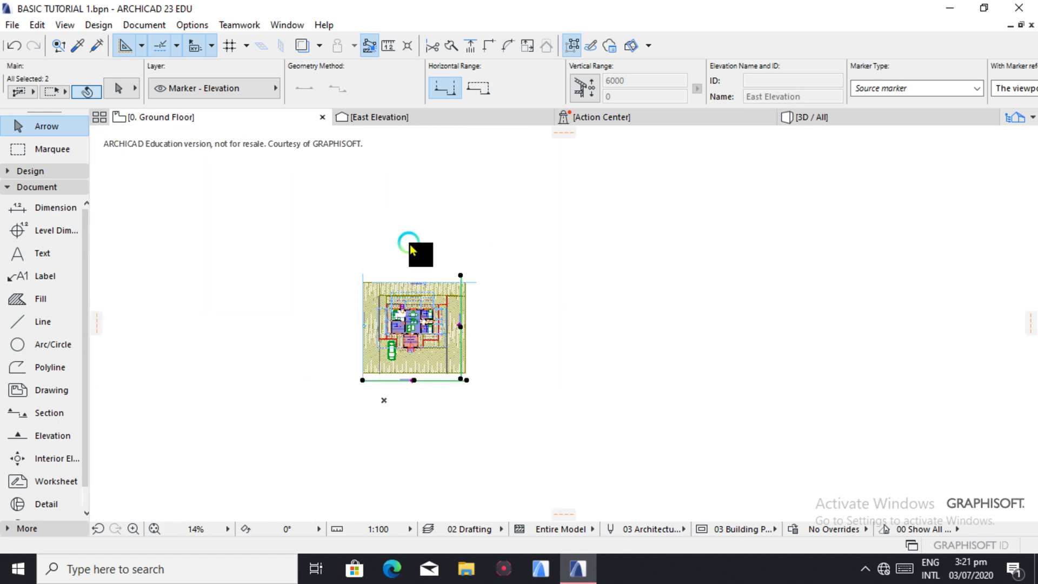
{"action": "scroll", "coordinate": [411, 251], "scroll_direction": "up", "scroll_amount": 7}
{"action": "left_click", "coordinate": [474, 358], "text": "shift"}
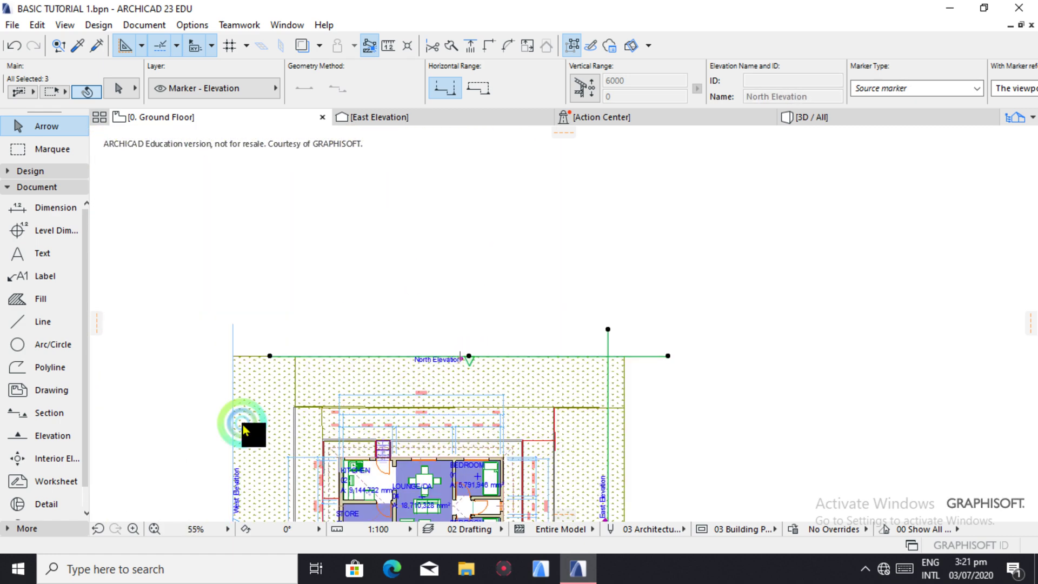
{"action": "left_click", "coordinate": [234, 448], "text": "shift"}
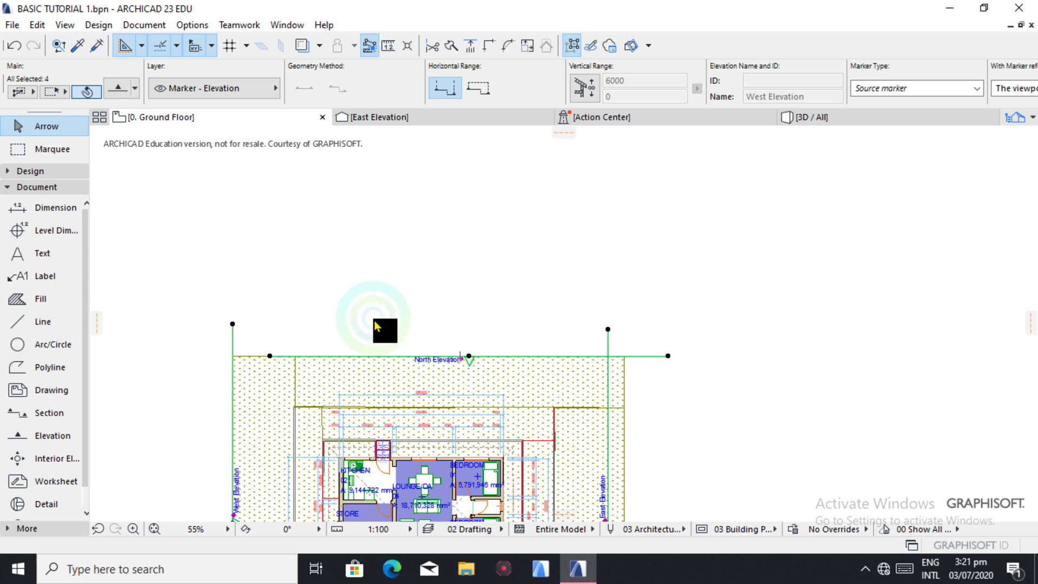
{"action": "scroll", "coordinate": [419, 317], "scroll_direction": "down", "scroll_amount": 3}
{"action": "scroll", "coordinate": [468, 356], "scroll_direction": "down", "scroll_amount": 2}
{"action": "right_click", "coordinate": [530, 399]}
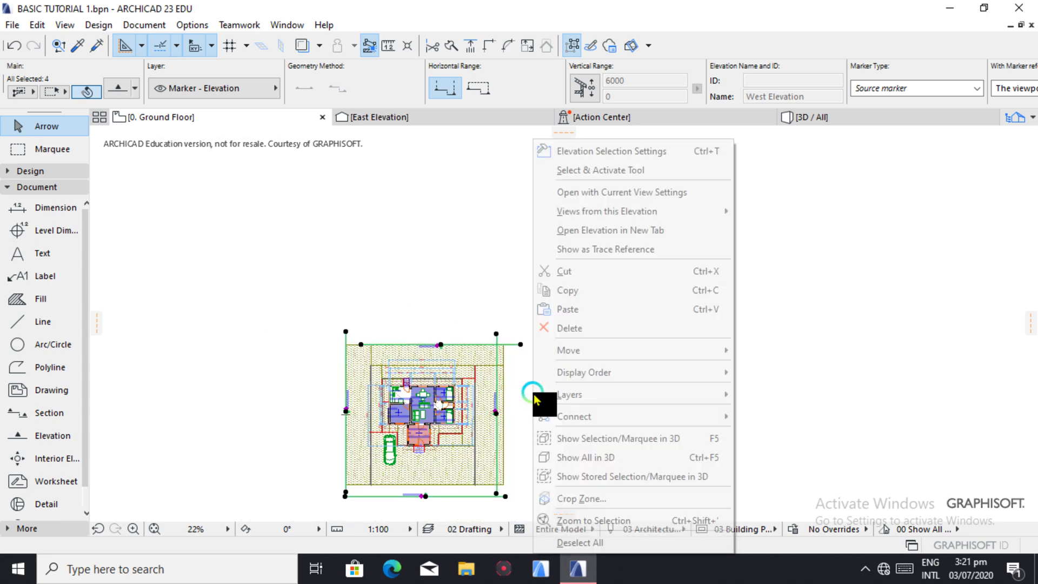
In Elevation Selection Settings' Model Display, set Fill Cut Surfaces to Own Surface Colors.
{"action": "left_click", "coordinate": [598, 151]}
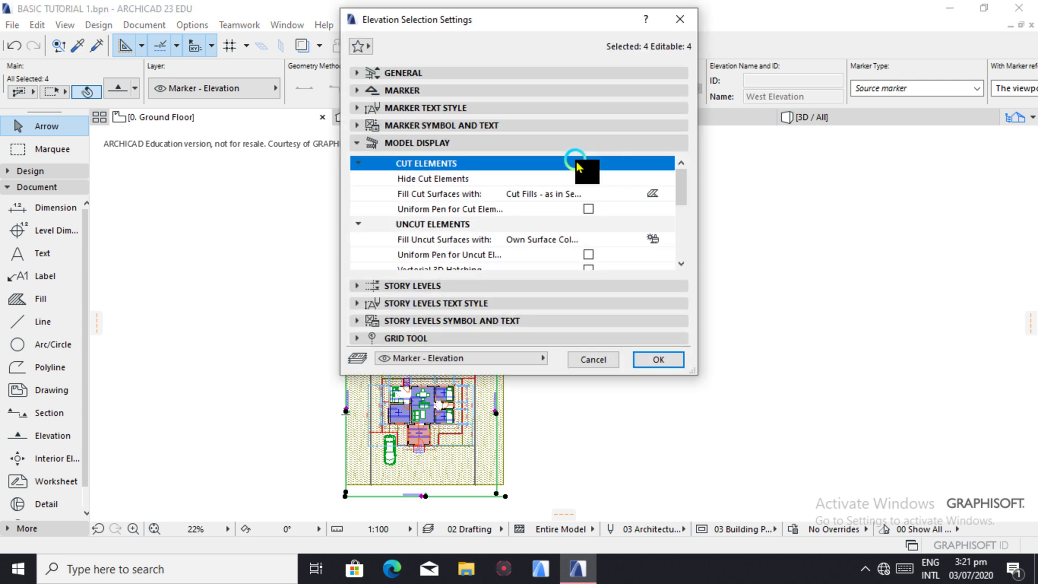
{"action": "left_click", "coordinate": [444, 72]}
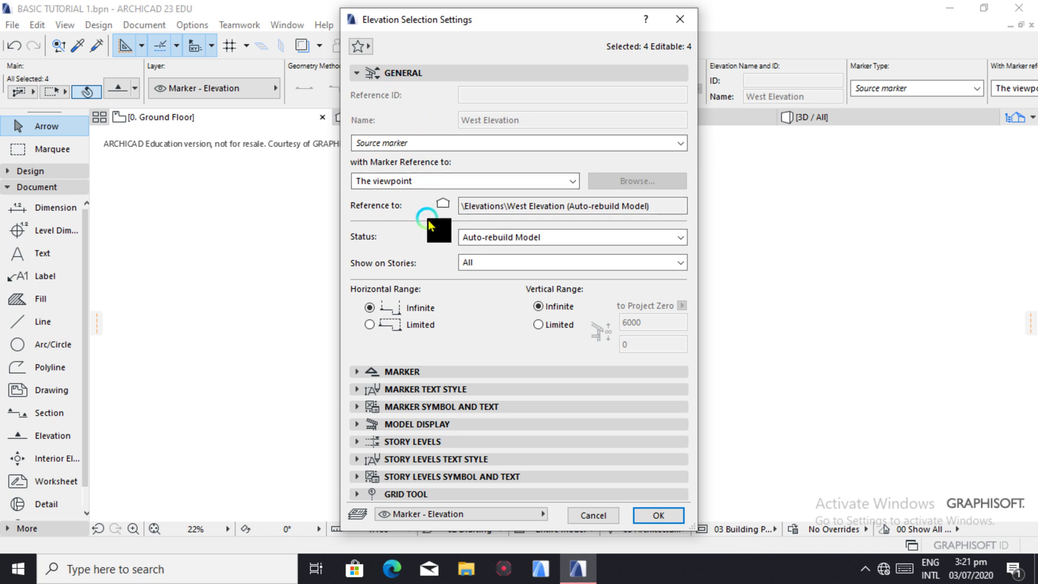
{"action": "left_click", "coordinate": [390, 477]}
{"action": "left_click", "coordinate": [412, 423]}
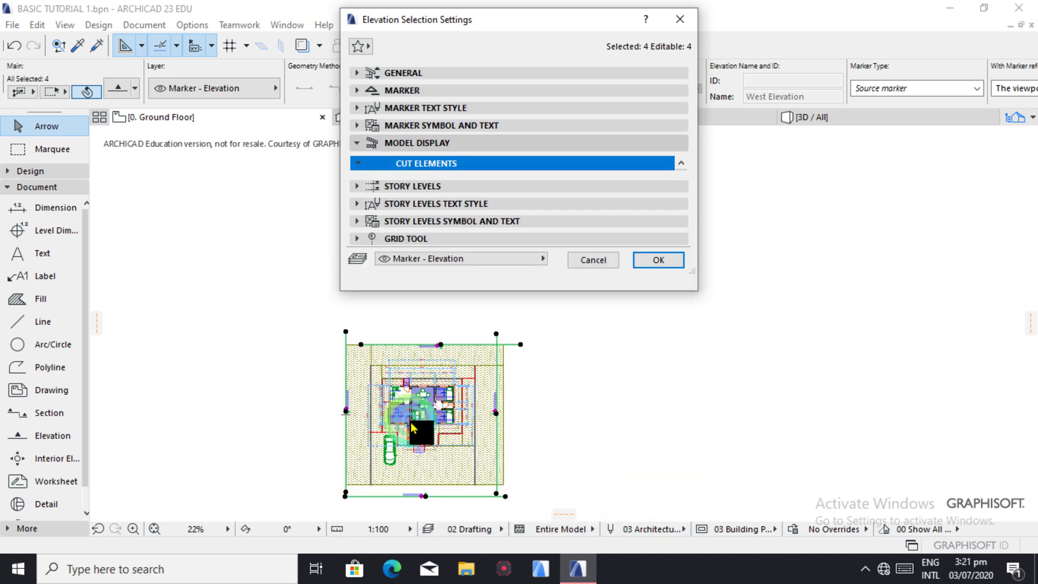
{"action": "left_click", "coordinate": [404, 243]}
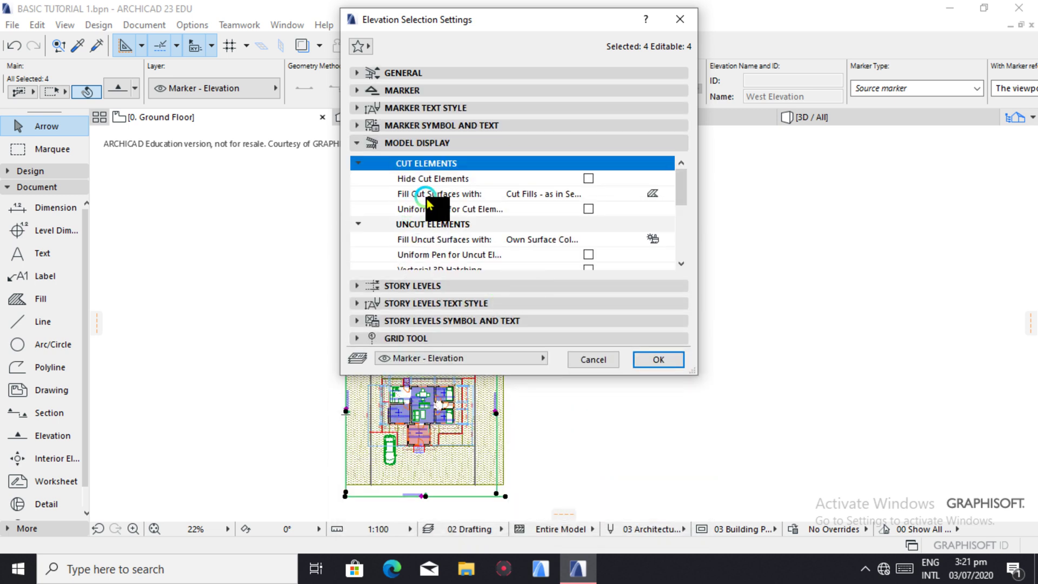
{"action": "left_click", "coordinate": [479, 194]}
{"action": "left_click", "coordinate": [503, 195]}
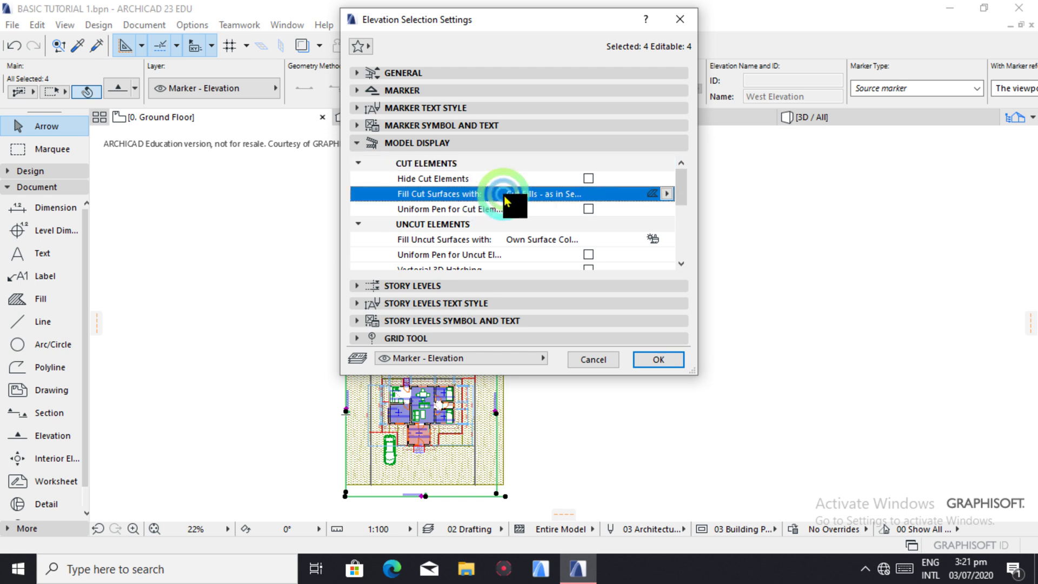
{"action": "left_click", "coordinate": [662, 194]}
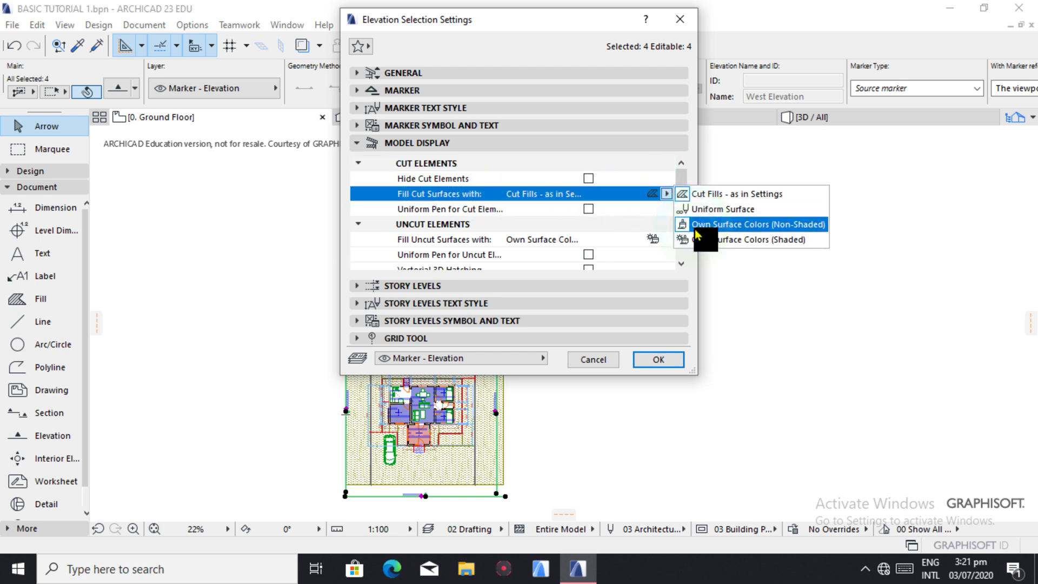
{"action": "left_click", "coordinate": [726, 241]}
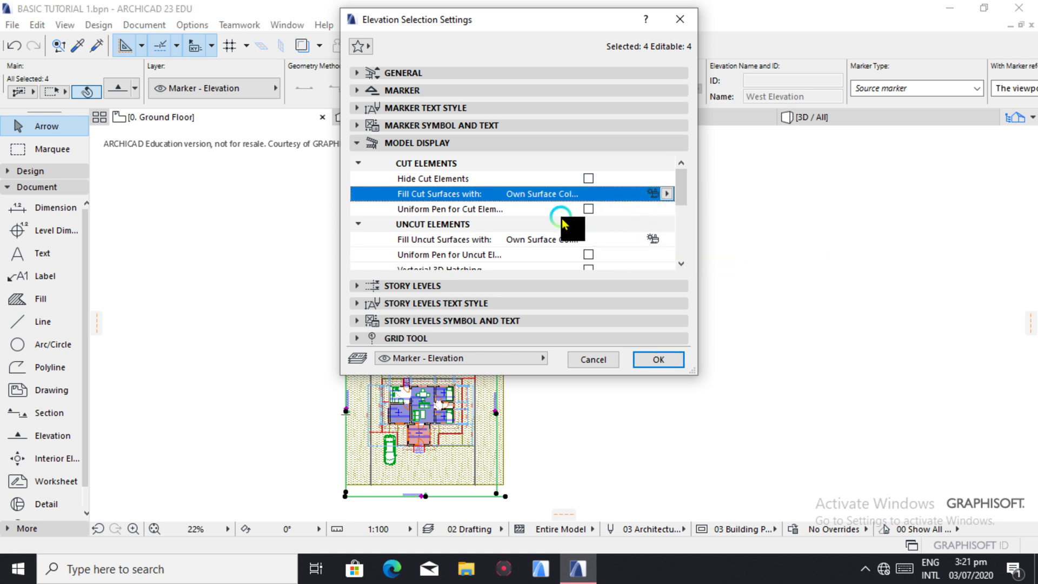
Turn on Vectorial 3D Hatching and Sun Shadow, then apply to all four elevations.
{"action": "scroll", "coordinate": [485, 247], "scroll_direction": "down", "scroll_amount": 5}
{"action": "scroll", "coordinate": [485, 248], "scroll_direction": "up", "scroll_amount": 5}
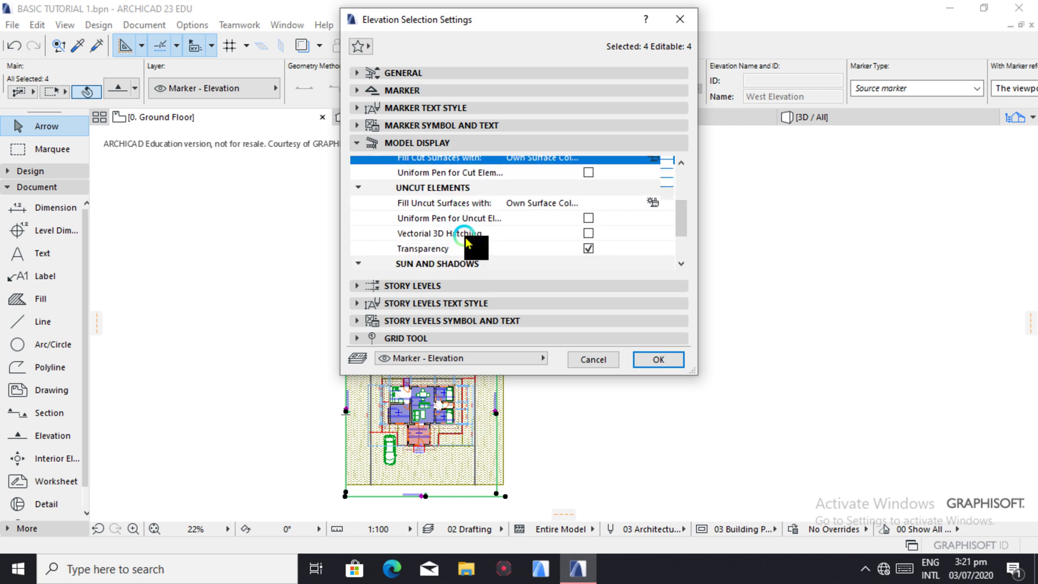
{"action": "scroll", "coordinate": [466, 243], "scroll_direction": "down", "scroll_amount": 3}
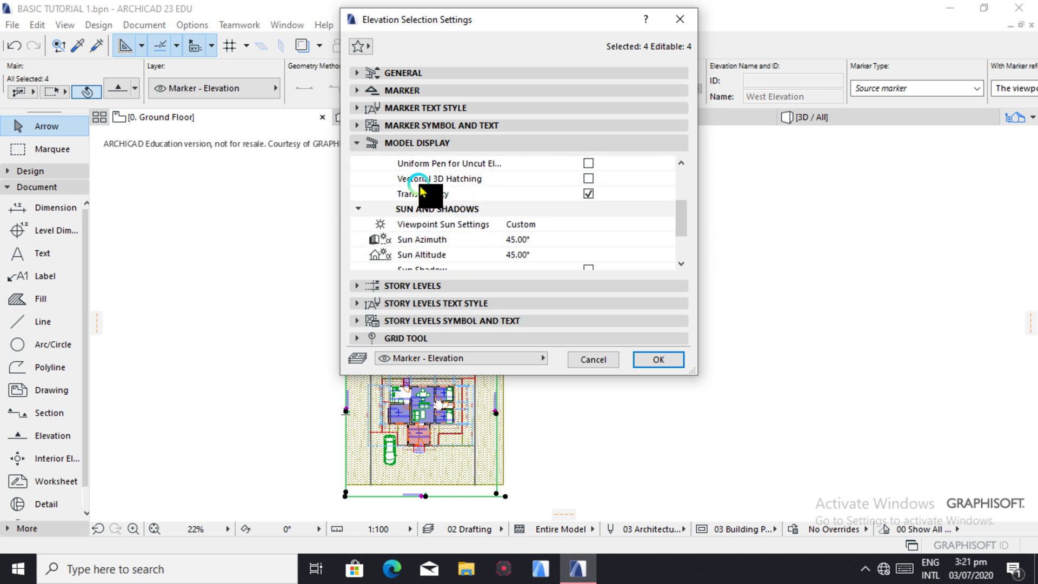
{"action": "left_click", "coordinate": [589, 179]}
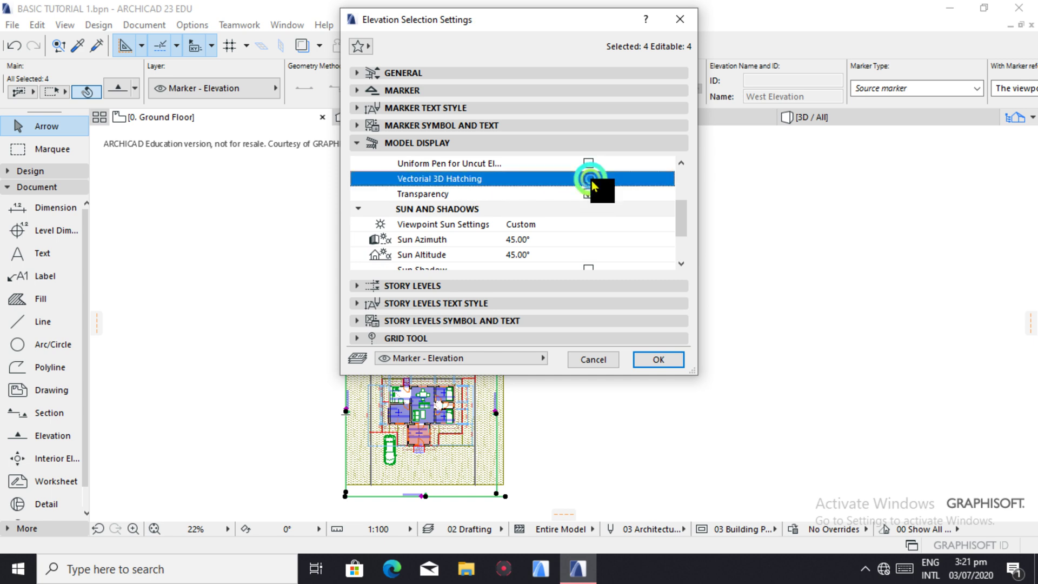
{"action": "left_click", "coordinate": [585, 197]}
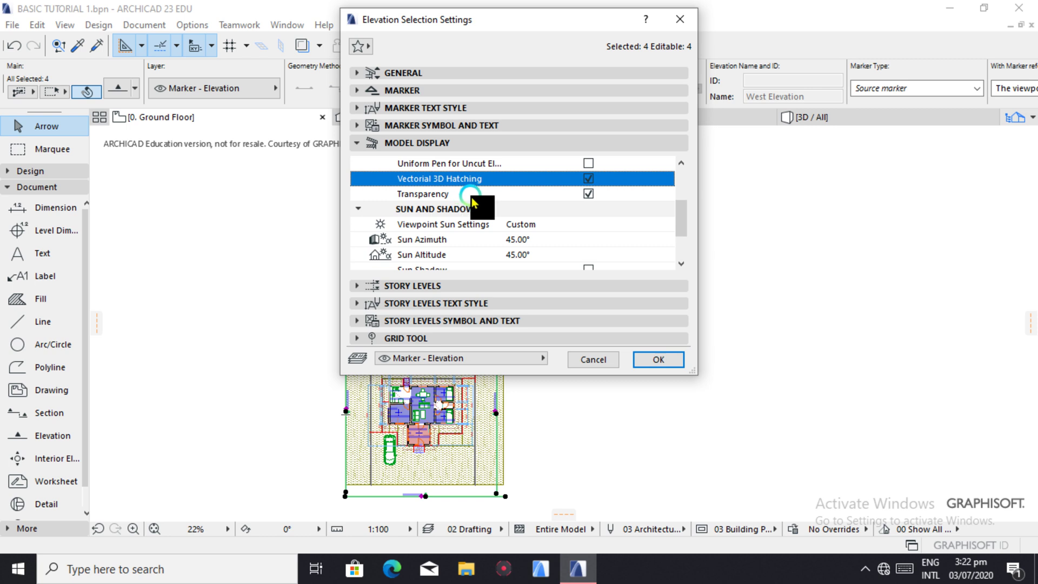
{"action": "scroll", "coordinate": [546, 205], "scroll_direction": "down", "scroll_amount": 2}
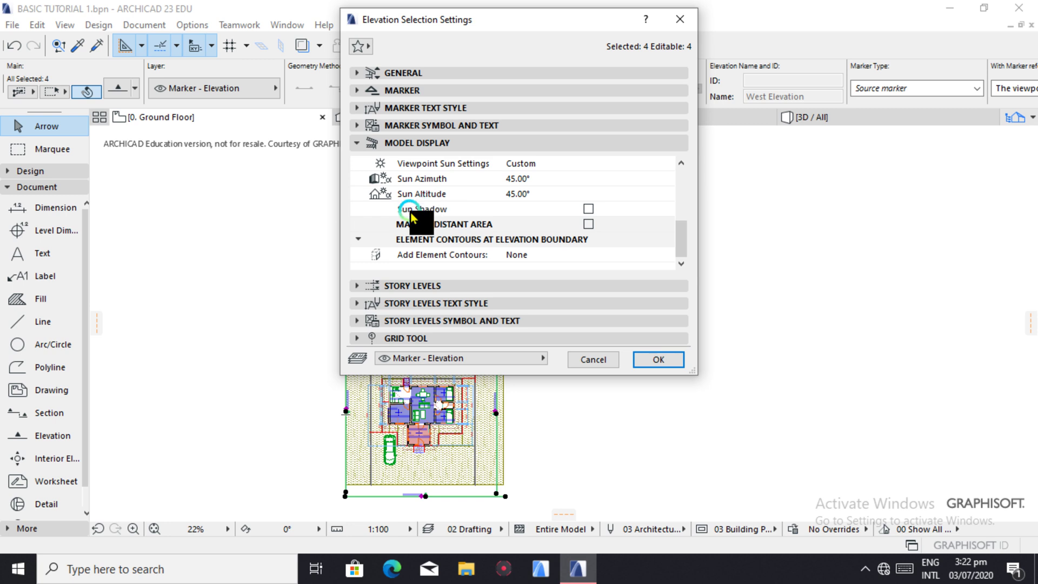
{"action": "left_click", "coordinate": [589, 208]}
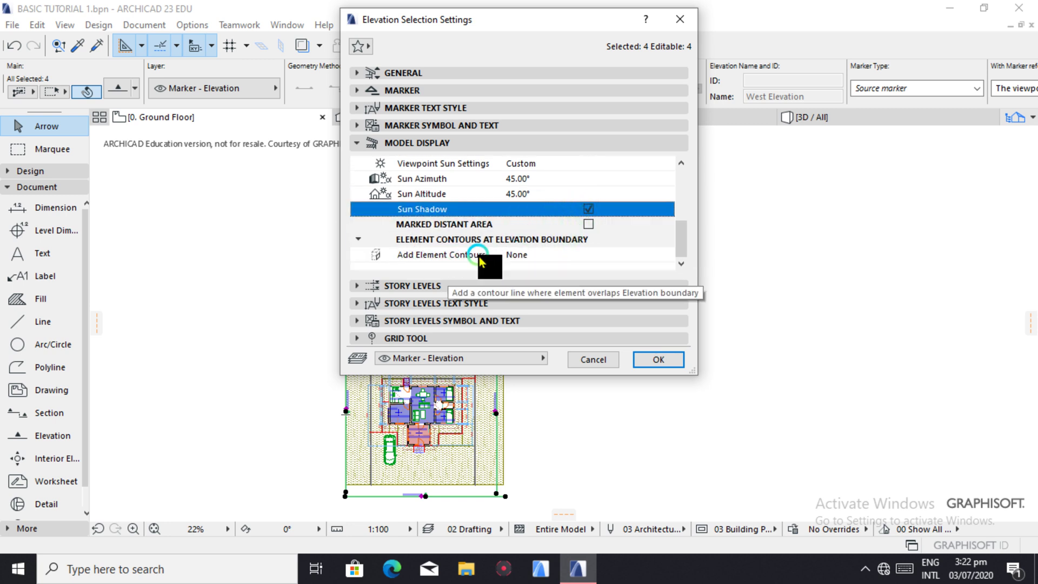
{"action": "left_click", "coordinate": [664, 360]}
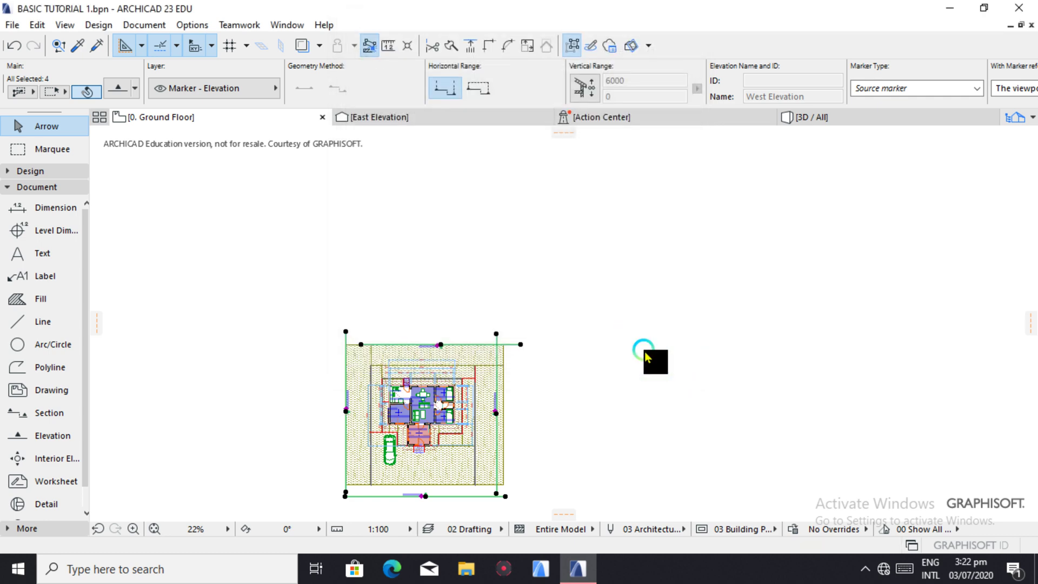
Clear the marker selection, dismiss the stray context menu, and pick an elevation in the Project Map.
{"action": "left_click", "coordinate": [575, 400]}
{"action": "scroll", "coordinate": [414, 475], "scroll_direction": "up", "scroll_amount": 3}
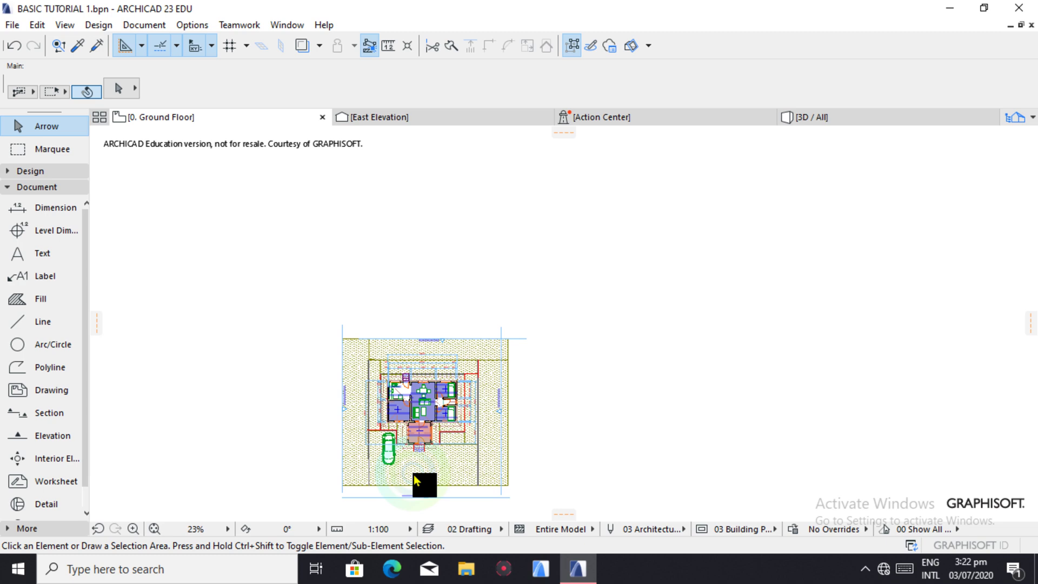
{"action": "scroll", "coordinate": [437, 477], "scroll_direction": "up", "scroll_amount": 1}
{"action": "scroll", "coordinate": [432, 501], "scroll_direction": "down", "scroll_amount": 3}
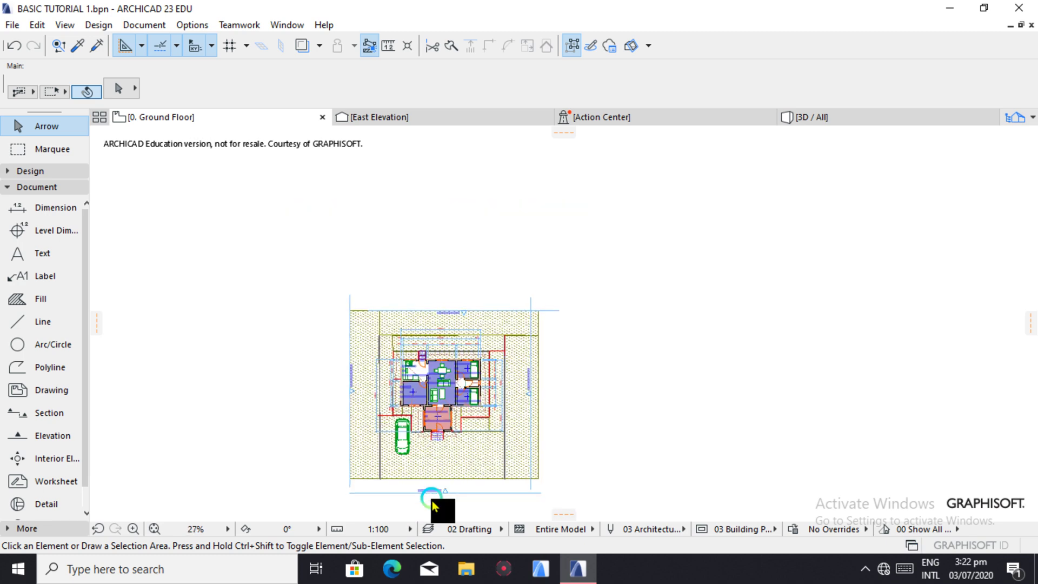
{"action": "scroll", "coordinate": [430, 507], "scroll_direction": "up", "scroll_amount": 3}
{"action": "scroll", "coordinate": [431, 506], "scroll_direction": "up", "scroll_amount": 4}
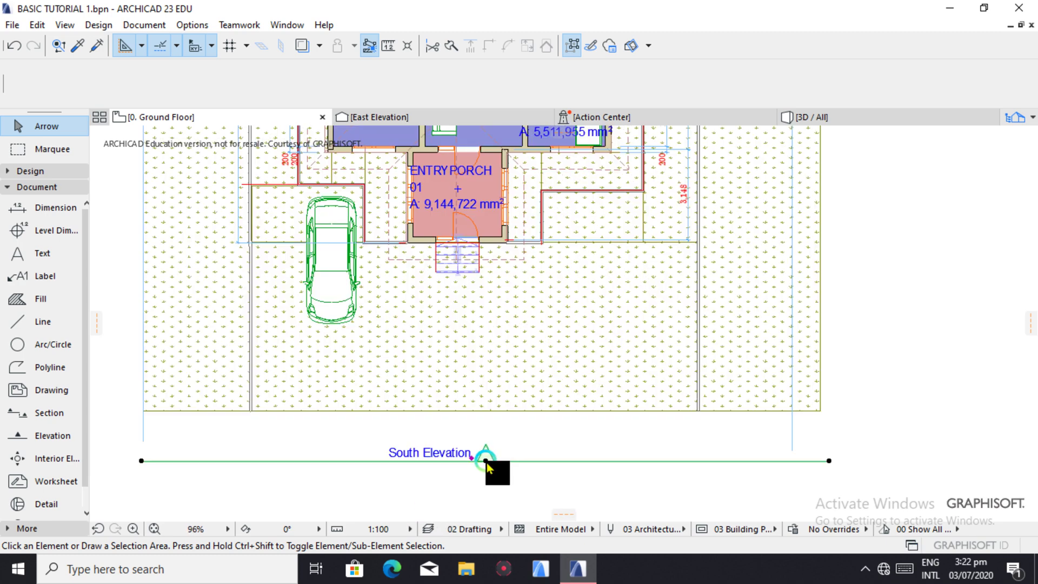
{"action": "left_click", "coordinate": [486, 462]}
{"action": "right_click", "coordinate": [485, 462]}
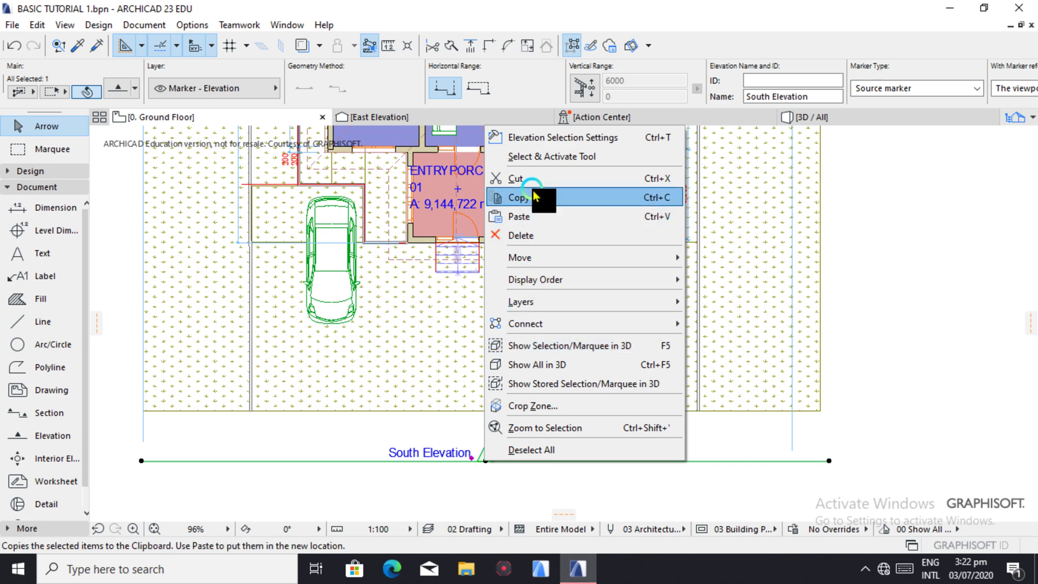
{"action": "left_click", "coordinate": [771, 324]}
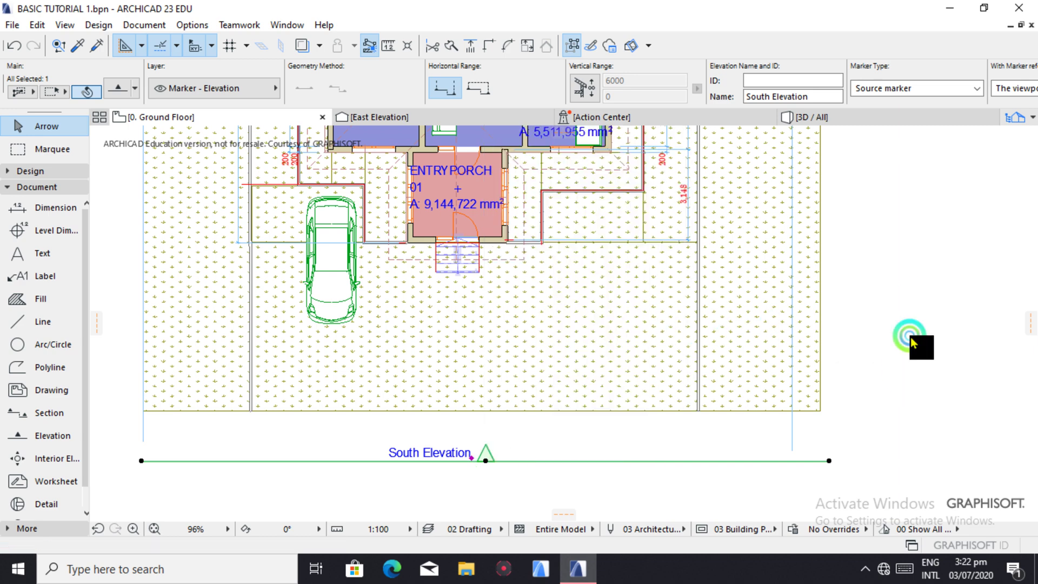
{"action": "left_click", "coordinate": [1014, 119]}
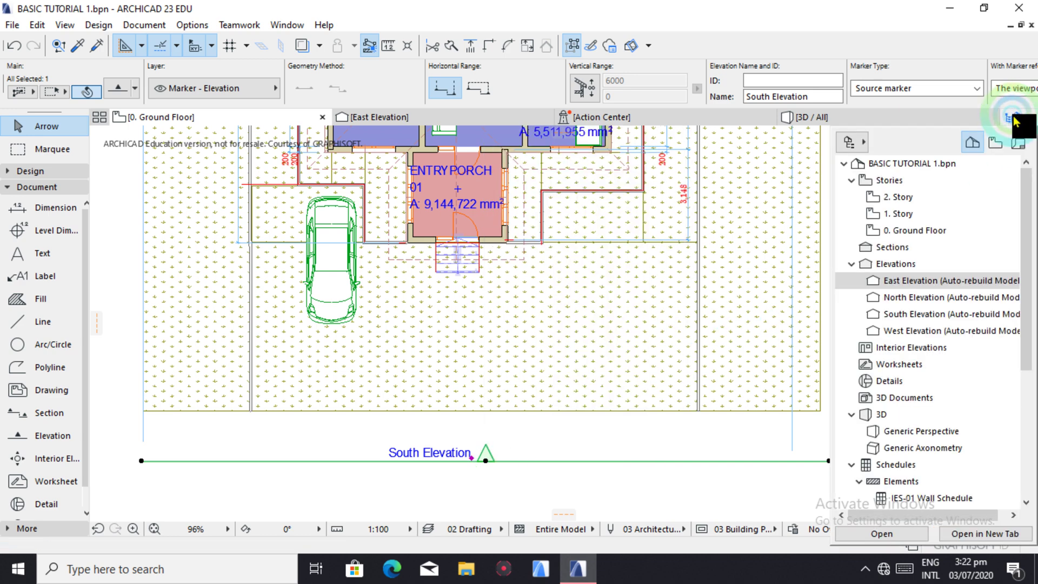
{"action": "left_click", "coordinate": [894, 279]}
Open the North Elevation and zoom in and out over the coloured, sun-shadowed facade.
{"action": "double_click", "coordinate": [892, 297]}
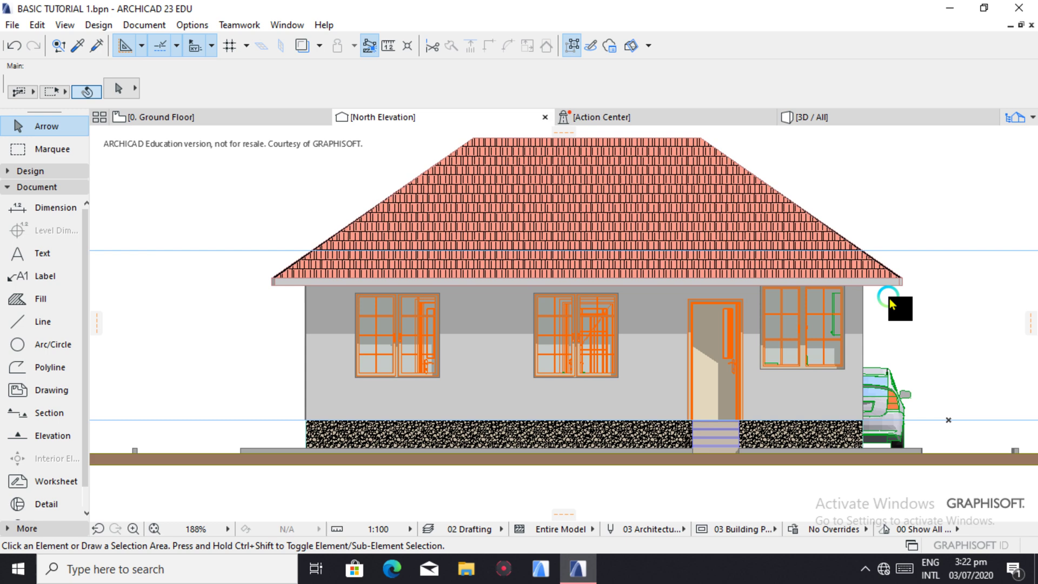
{"action": "scroll", "coordinate": [579, 329], "scroll_direction": "up", "scroll_amount": 5}
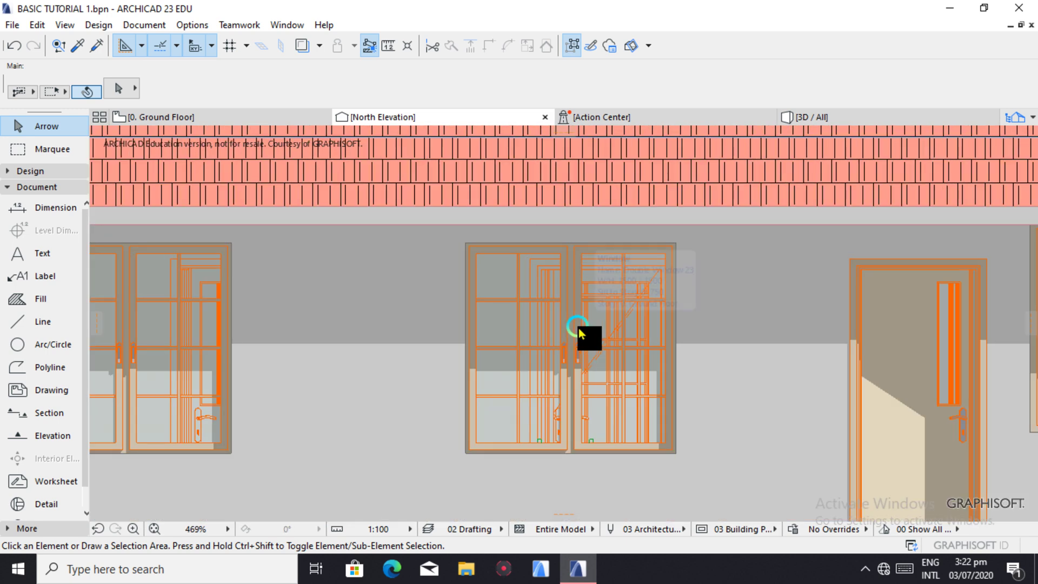
{"action": "scroll", "coordinate": [578, 328], "scroll_direction": "down", "scroll_amount": 5}
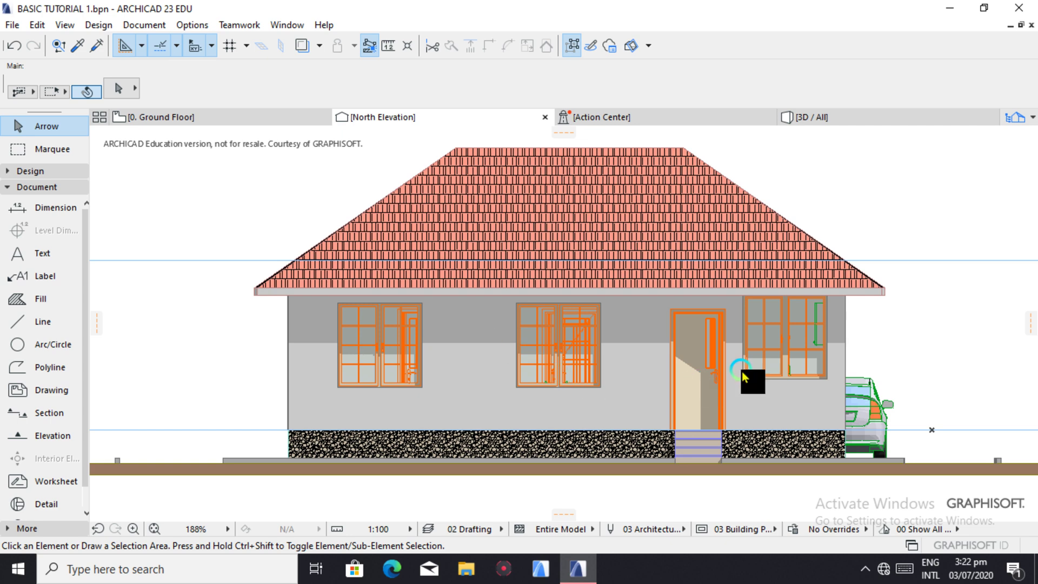
{"action": "scroll", "coordinate": [570, 236], "scroll_direction": "up", "scroll_amount": 2}
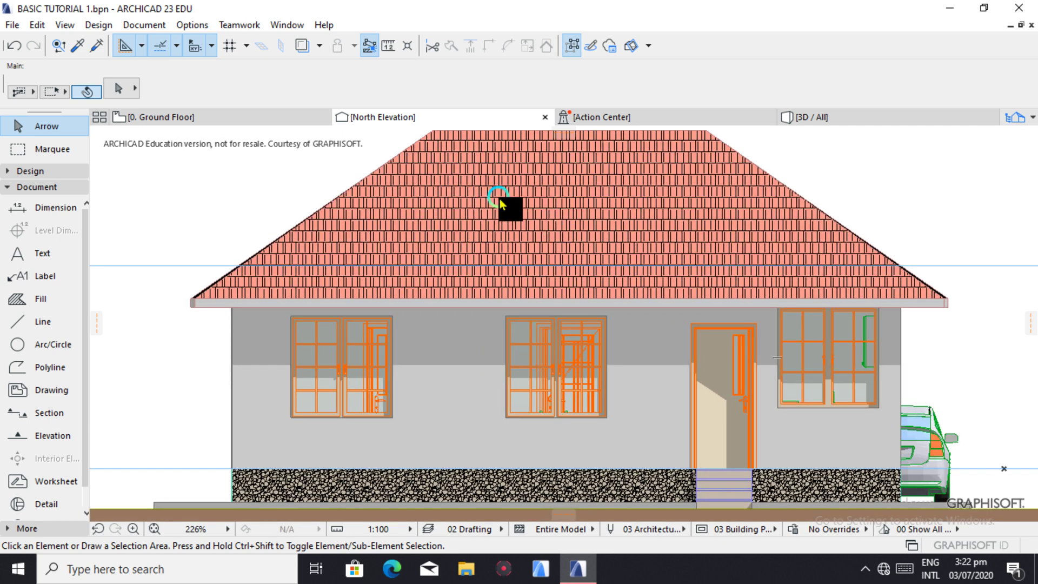
{"action": "scroll", "coordinate": [508, 454], "scroll_direction": "up", "scroll_amount": 6}
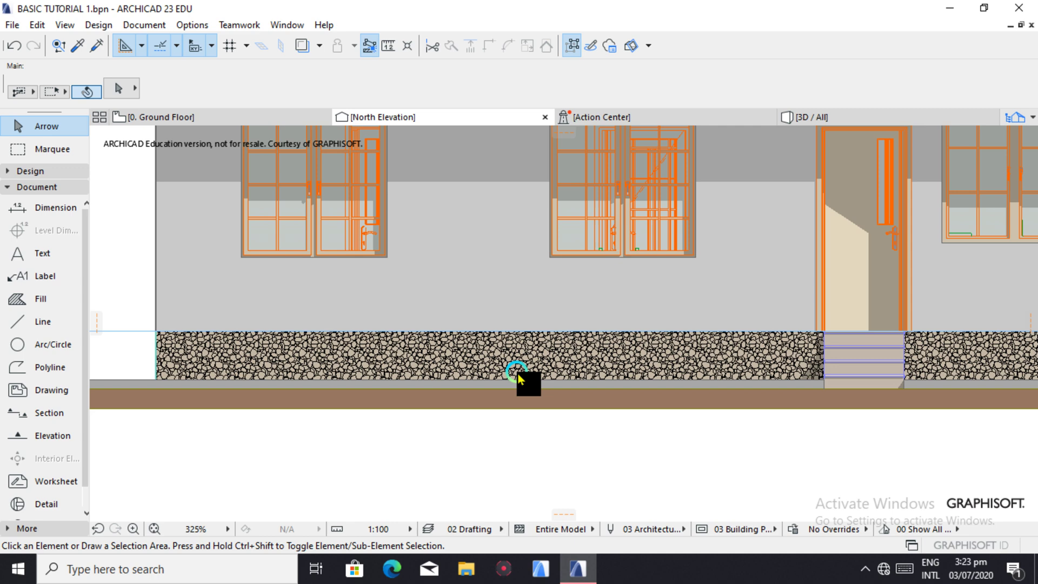
{"action": "scroll", "coordinate": [524, 357], "scroll_direction": "down", "scroll_amount": 8}
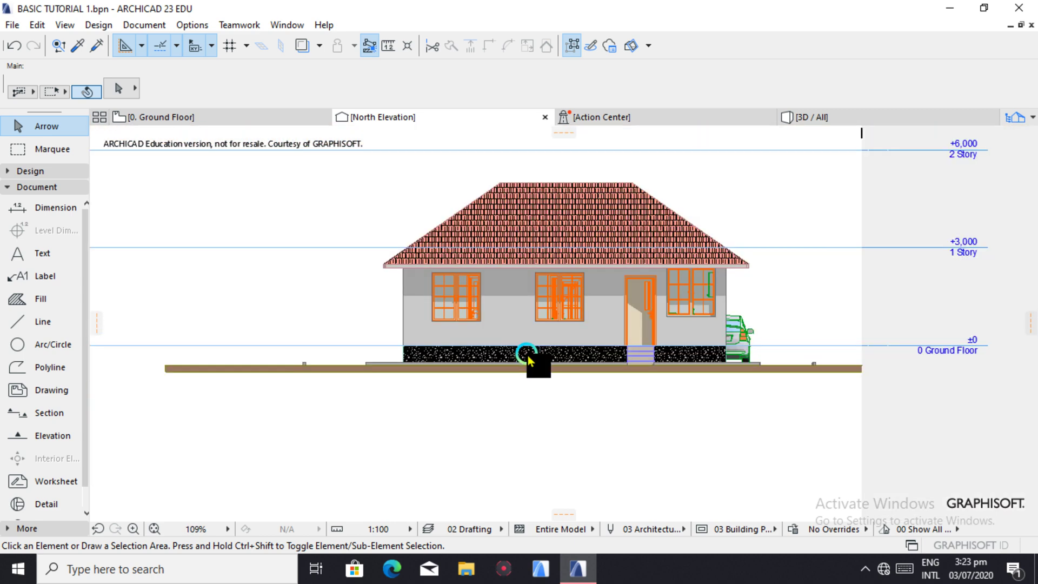
{"action": "scroll", "coordinate": [724, 224], "scroll_direction": "up", "scroll_amount": 1}
{"action": "scroll", "coordinate": [723, 227], "scroll_direction": "up", "scroll_amount": 3}
{"action": "scroll", "coordinate": [513, 272], "scroll_direction": "down", "scroll_amount": 3}
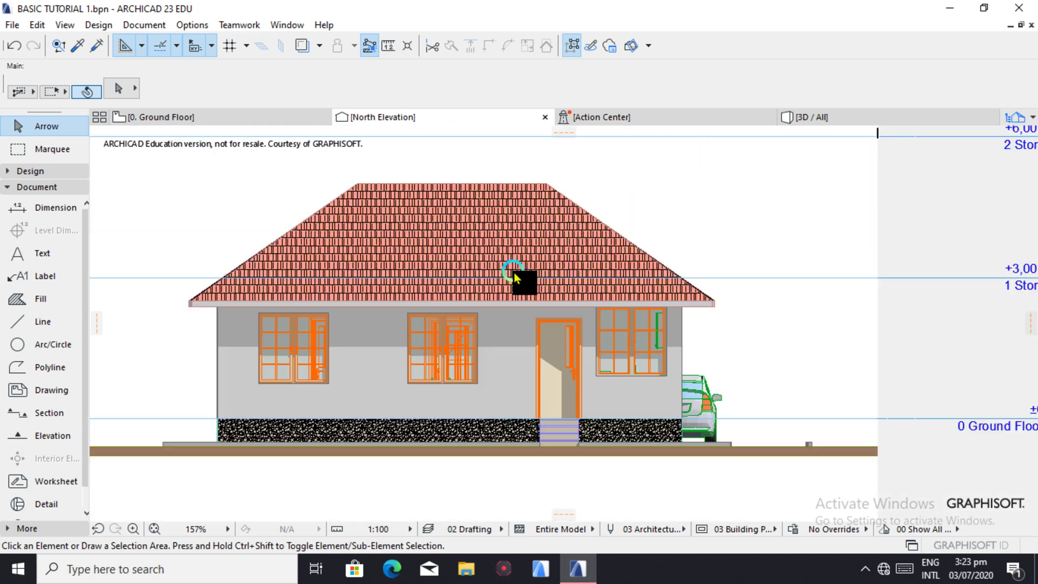
{"action": "left_click", "coordinate": [1015, 121]}
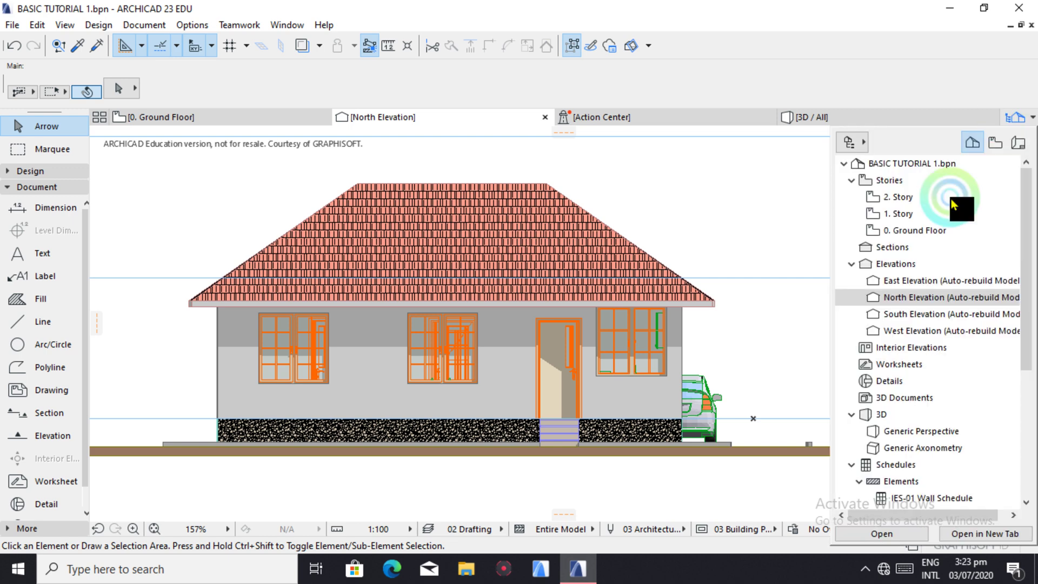
Open the South Elevation and zoom around the tiled gable, green entrance door and car.
{"action": "double_click", "coordinate": [895, 312]}
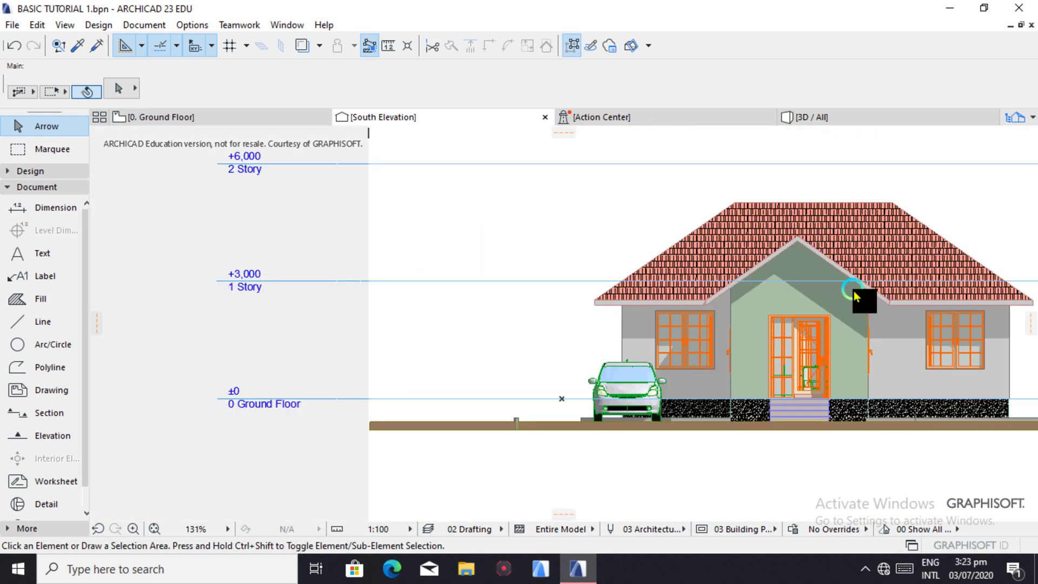
{"action": "scroll", "coordinate": [854, 291], "scroll_direction": "up", "scroll_amount": 6}
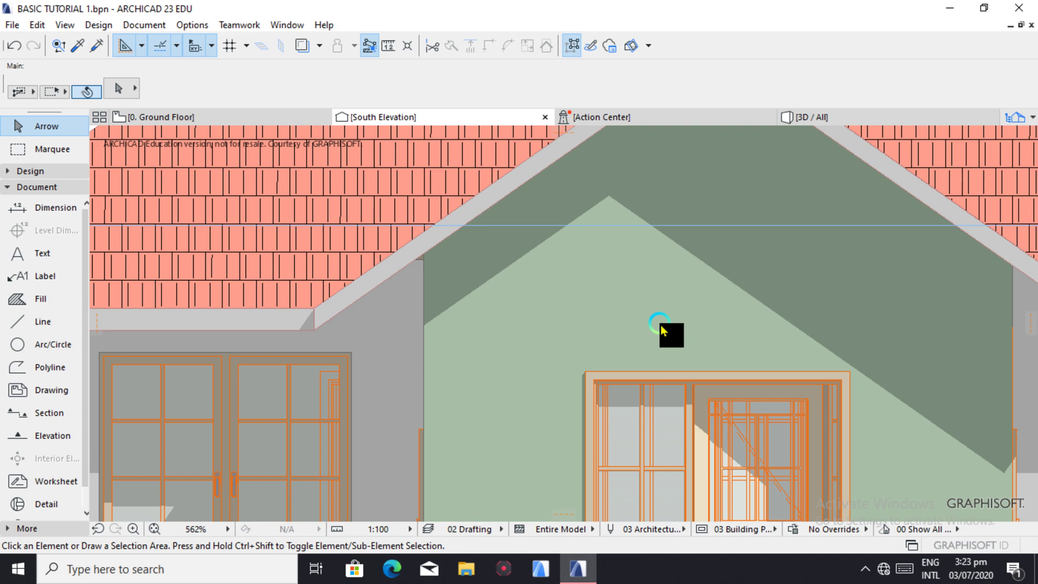
{"action": "scroll", "coordinate": [645, 308], "scroll_direction": "down", "scroll_amount": 5}
{"action": "scroll", "coordinate": [702, 422], "scroll_direction": "up", "scroll_amount": 5}
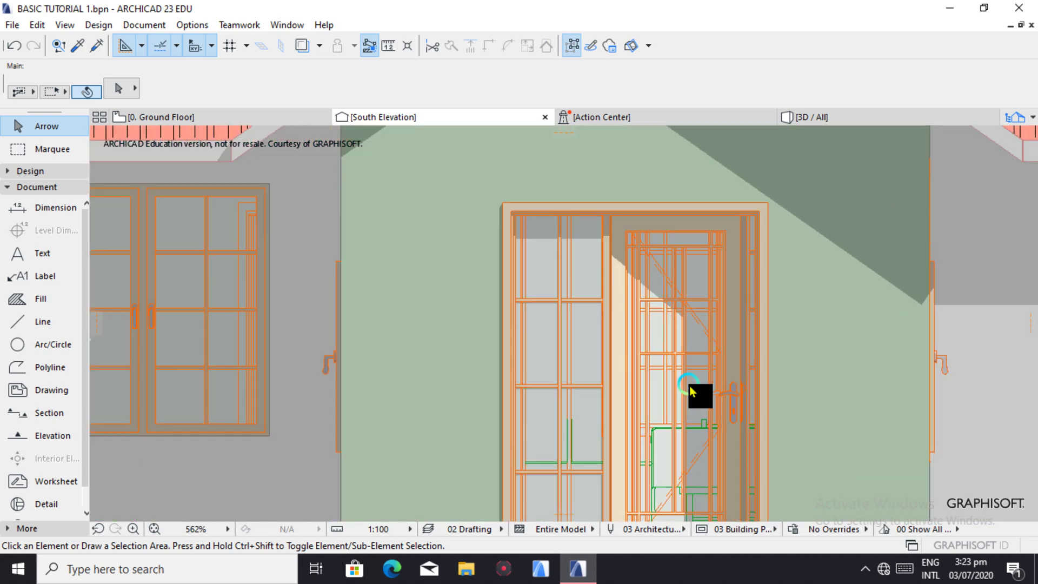
{"action": "scroll", "coordinate": [689, 385], "scroll_direction": "down", "scroll_amount": 5}
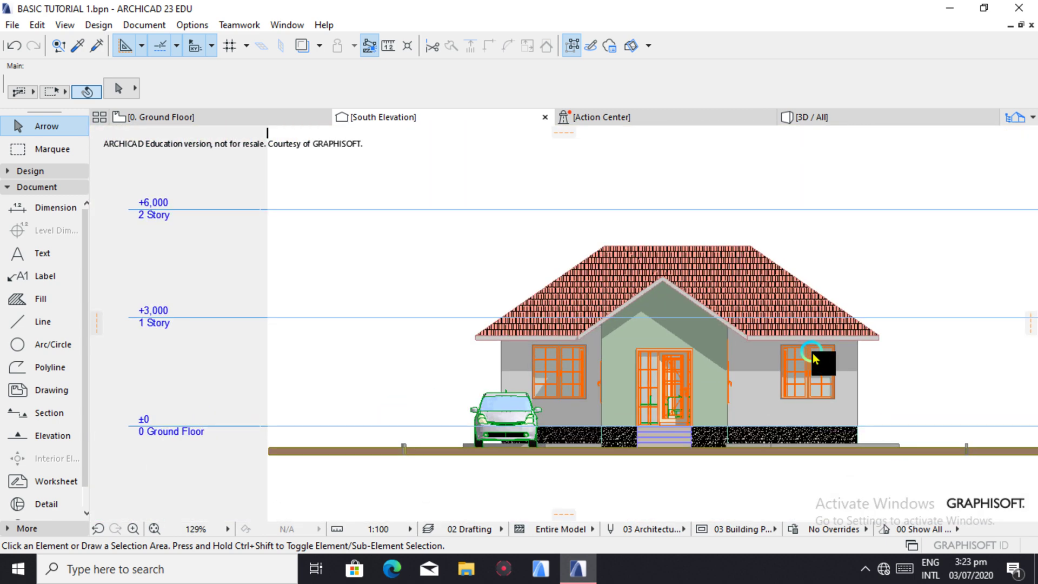
{"action": "scroll", "coordinate": [813, 353], "scroll_direction": "up", "scroll_amount": 5}
{"action": "scroll", "coordinate": [810, 370], "scroll_direction": "down", "scroll_amount": 3}
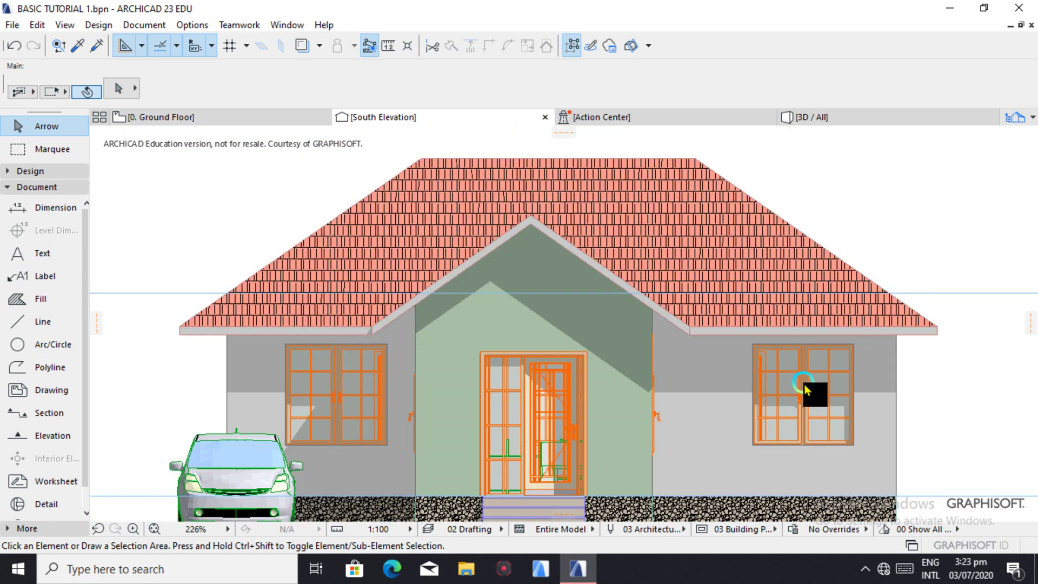
{"action": "scroll", "coordinate": [804, 384], "scroll_direction": "down", "scroll_amount": 4}
{"action": "scroll", "coordinate": [764, 394], "scroll_direction": "up", "scroll_amount": 4}
{"action": "scroll", "coordinate": [765, 395], "scroll_direction": "down", "scroll_amount": 1}
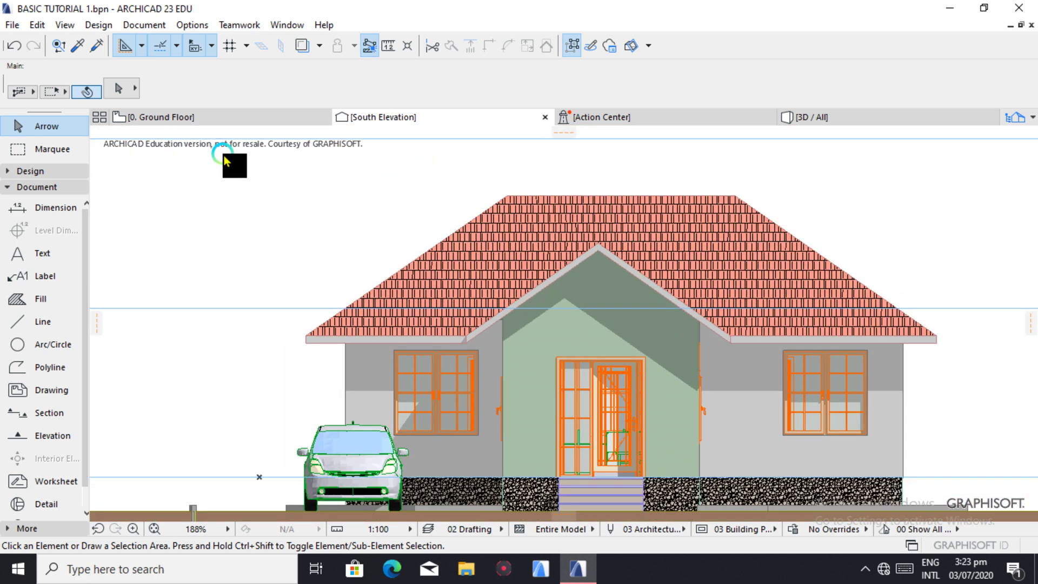
{"action": "scroll", "coordinate": [543, 411], "scroll_direction": "down", "scroll_amount": 1}
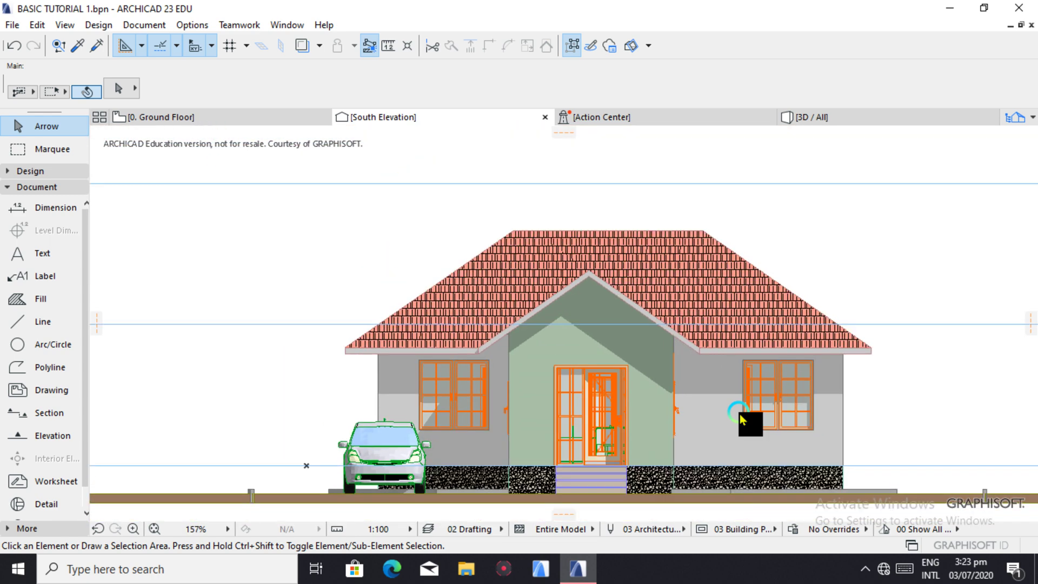
{"action": "left_click", "coordinate": [1015, 117]}
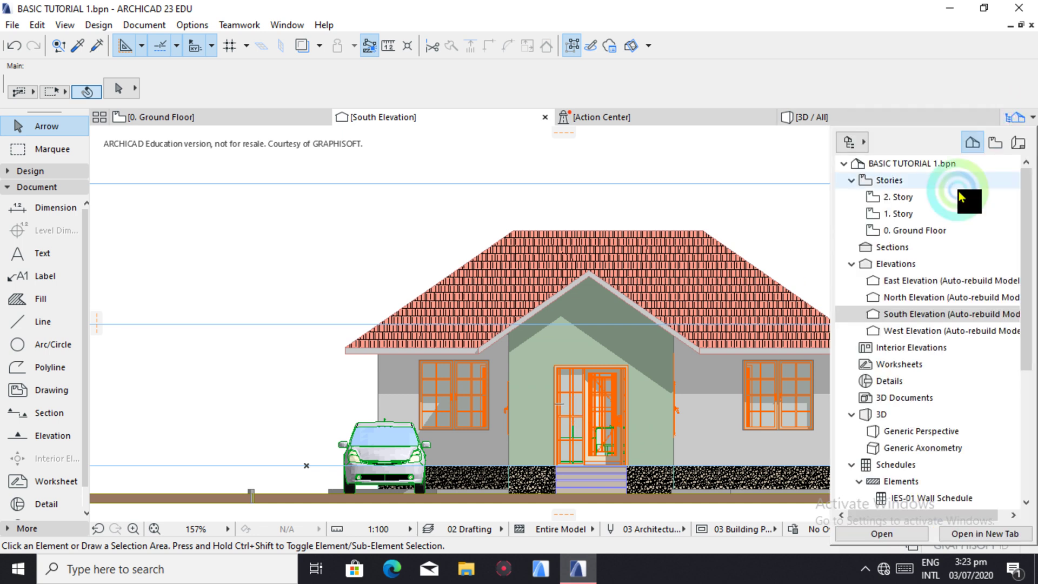
Open the West Elevation and zoom over the hipped tile roof, arched glazed doors and side steps.
{"action": "double_click", "coordinate": [893, 330]}
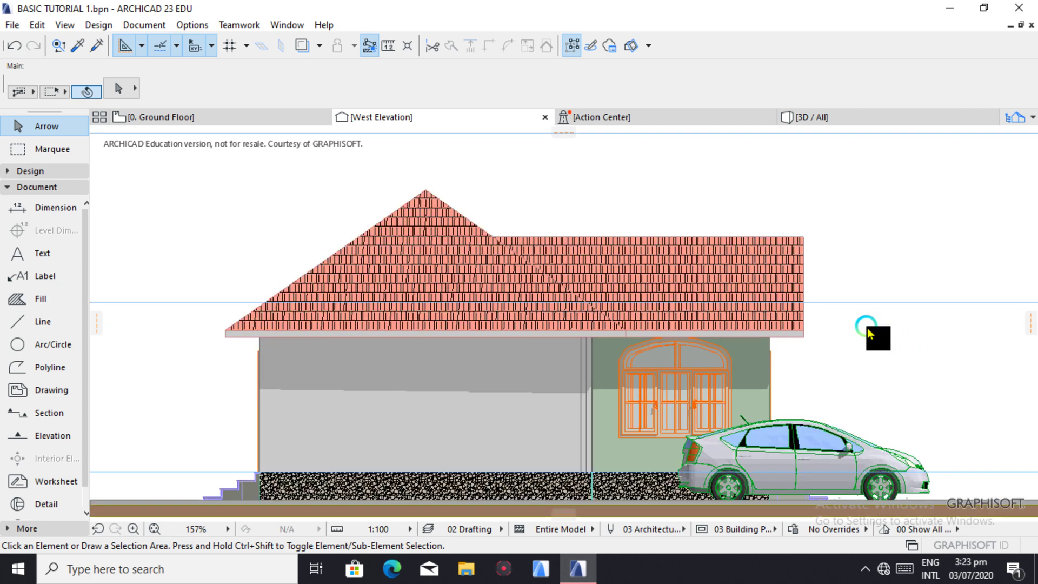
{"action": "scroll", "coordinate": [644, 411], "scroll_direction": "down", "scroll_amount": 2}
{"action": "scroll", "coordinate": [644, 411], "scroll_direction": "up", "scroll_amount": 5}
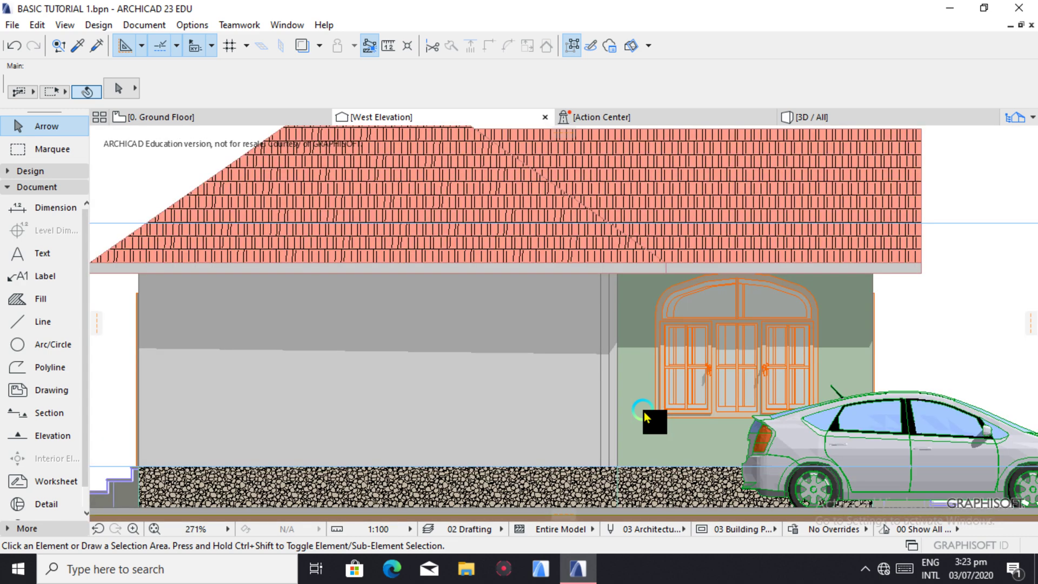
{"action": "scroll", "coordinate": [643, 412], "scroll_direction": "down", "scroll_amount": 2}
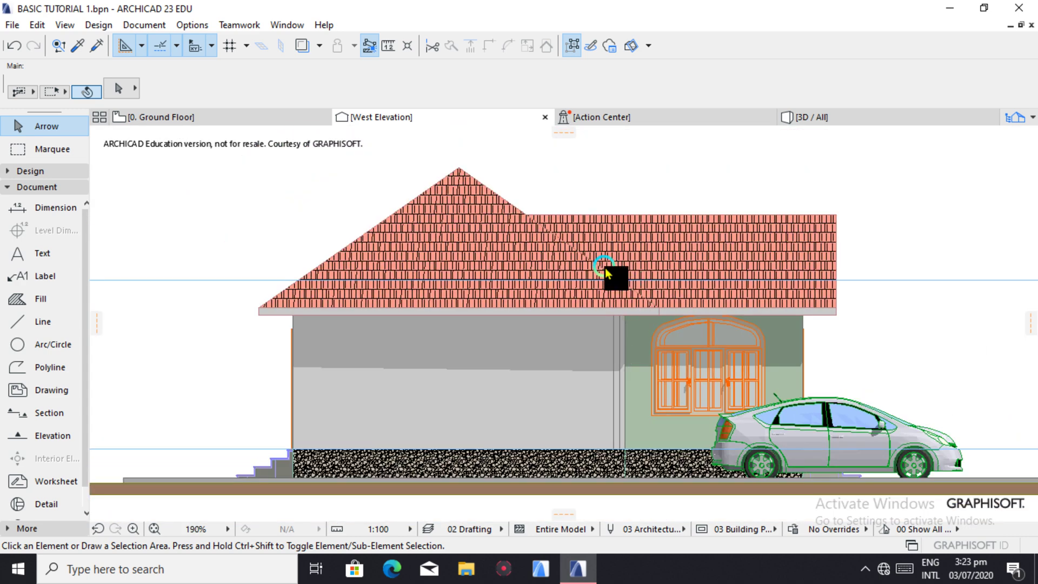
{"action": "scroll", "coordinate": [605, 268], "scroll_direction": "up", "scroll_amount": 1}
{"action": "scroll", "coordinate": [605, 267], "scroll_direction": "down", "scroll_amount": 1}
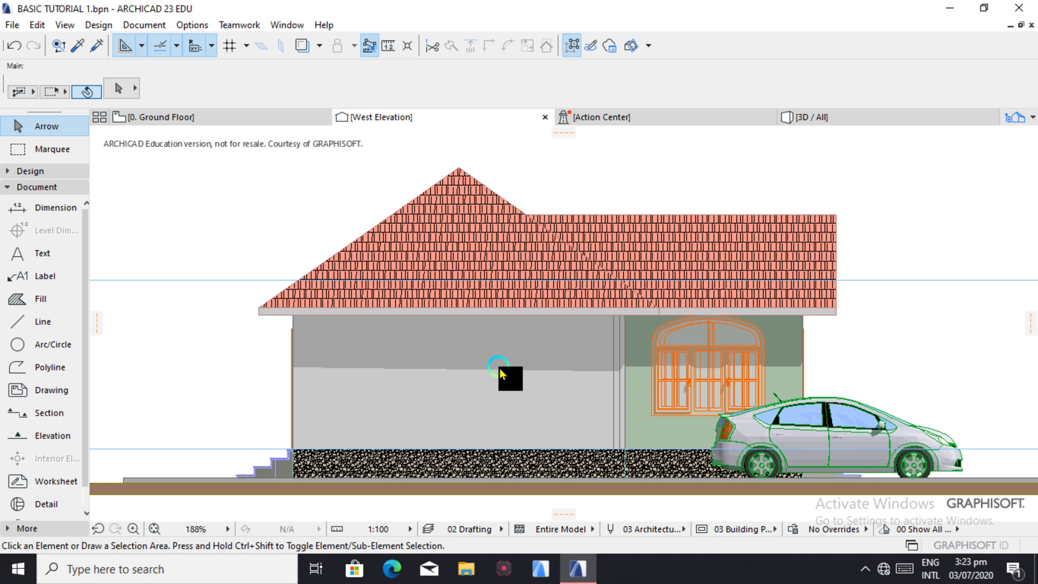
{"action": "mouse_move", "coordinate": [502, 365]}
{"action": "mouse_move", "coordinate": [197, 123]}
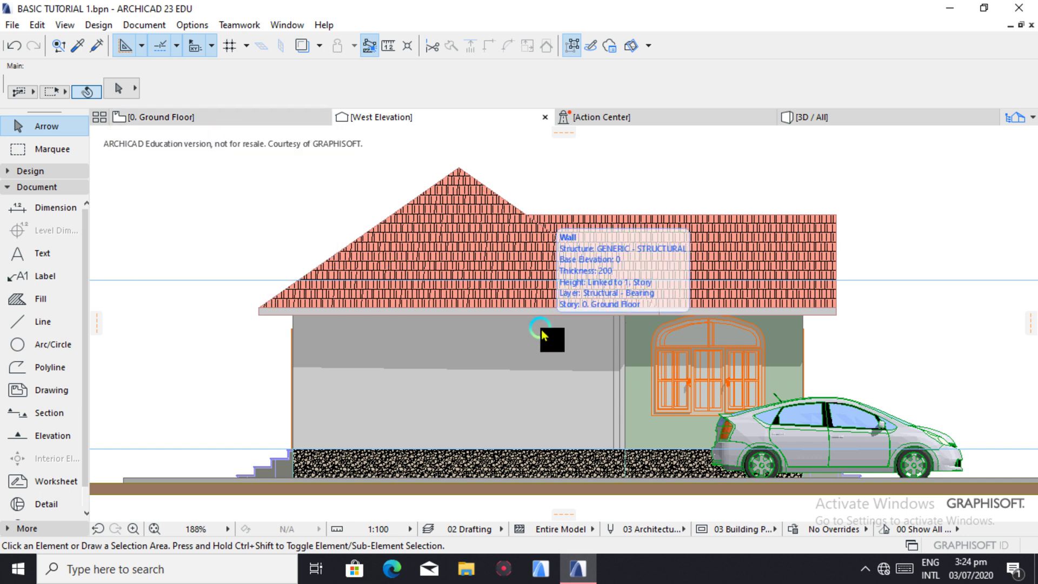
{"action": "mouse_move", "coordinate": [541, 325]}
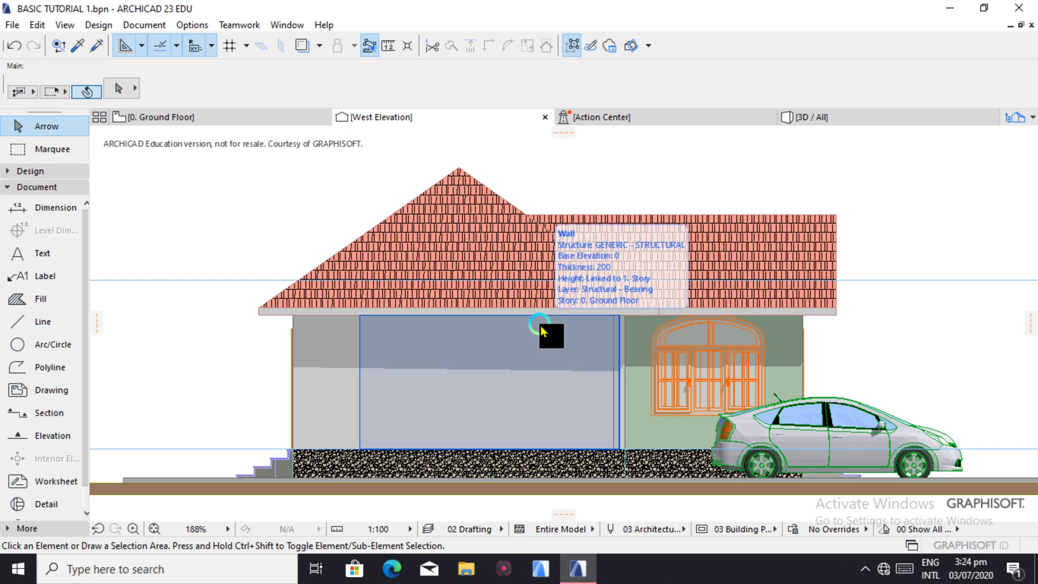